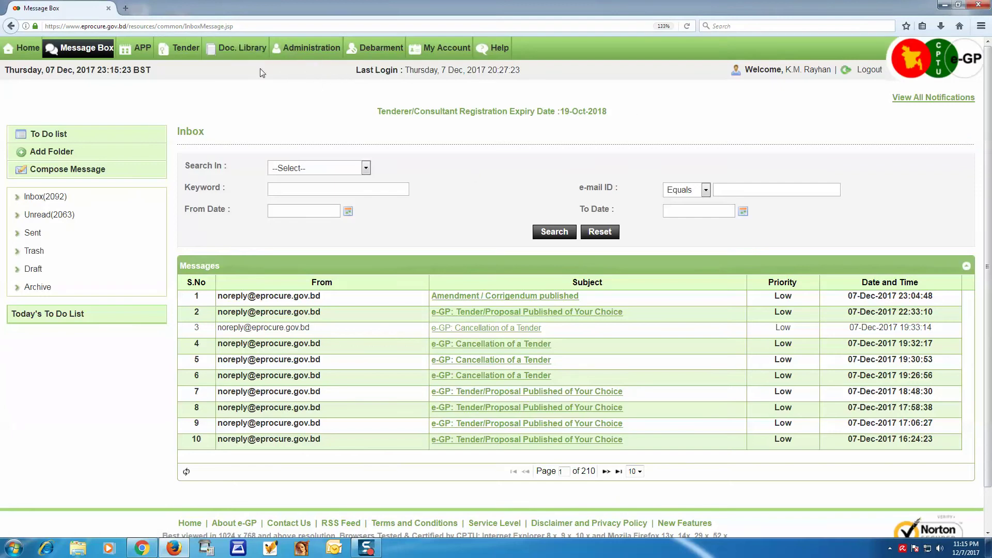
View the e-GP portal's home page and return to the account dashboard
{"action": "left_click", "coordinate": [27, 48]}
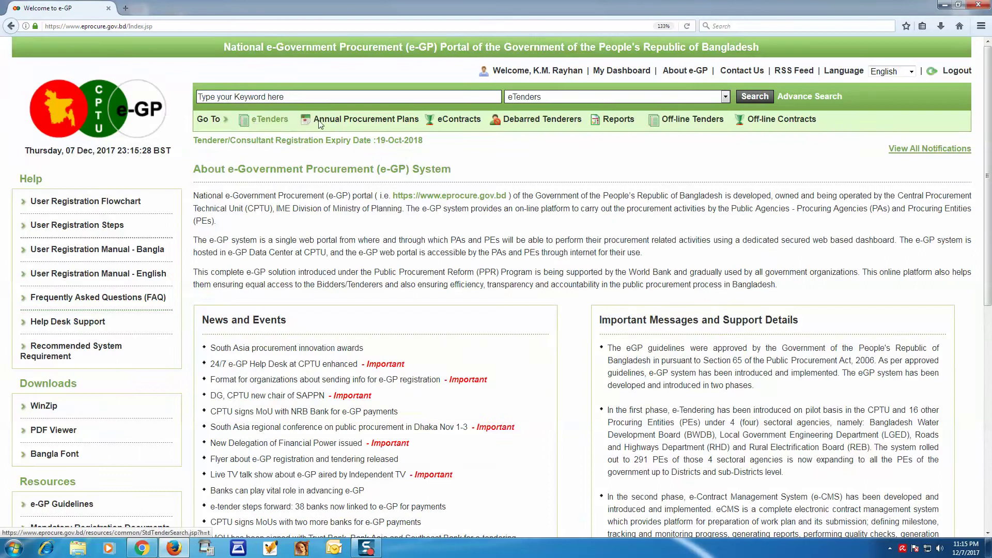
{"action": "left_click", "coordinate": [627, 72]}
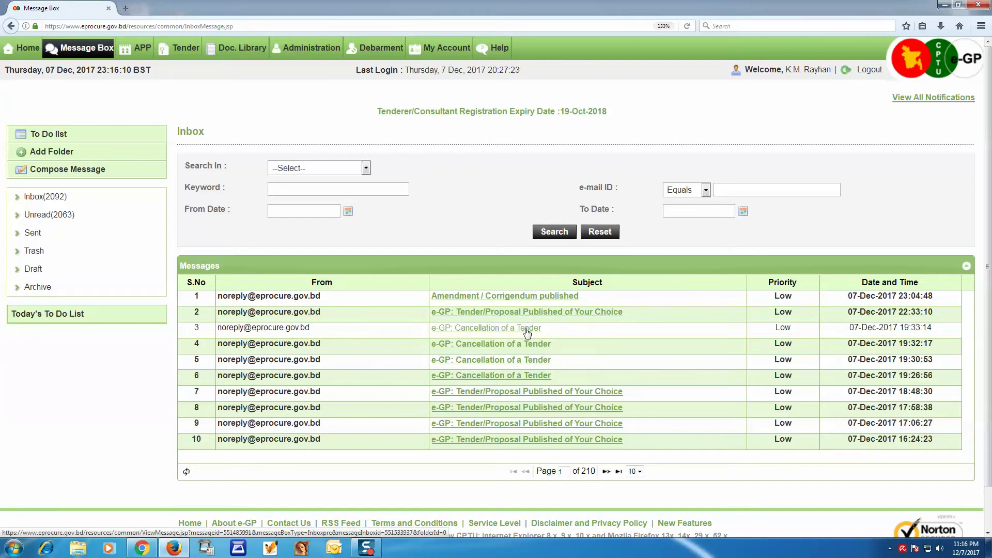
Open the newest "e-GP: Tender/Proposal Published of Your Choice" inbox message and highlight its Tender/Proposal ID
{"action": "left_click", "coordinate": [526, 313]}
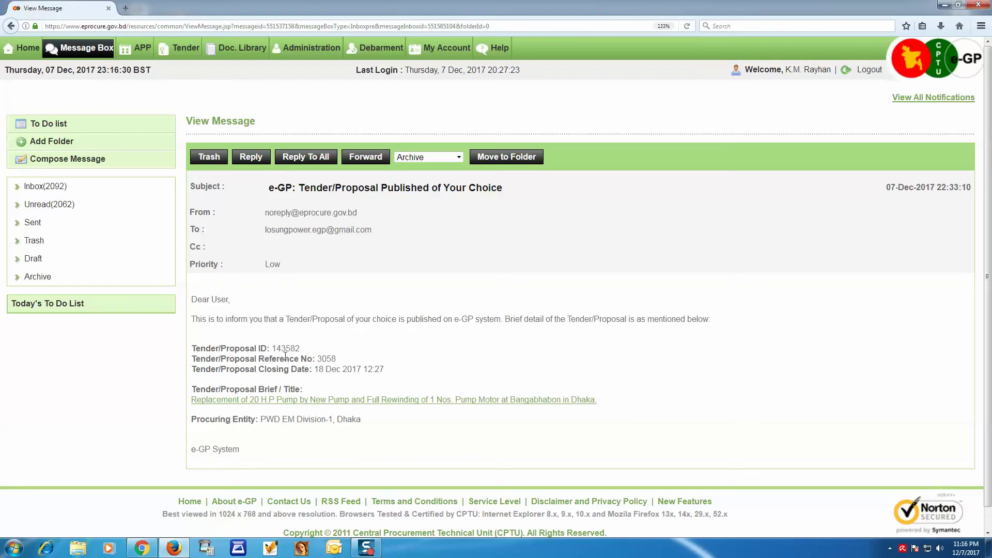
{"action": "left_click_drag", "start_coordinate": [299, 348], "coordinate": [270, 348]}
{"action": "left_click", "coordinate": [326, 350]}
{"action": "left_click_drag", "start_coordinate": [299, 350], "coordinate": [270, 349]}
{"action": "left_click", "coordinate": [386, 429]}
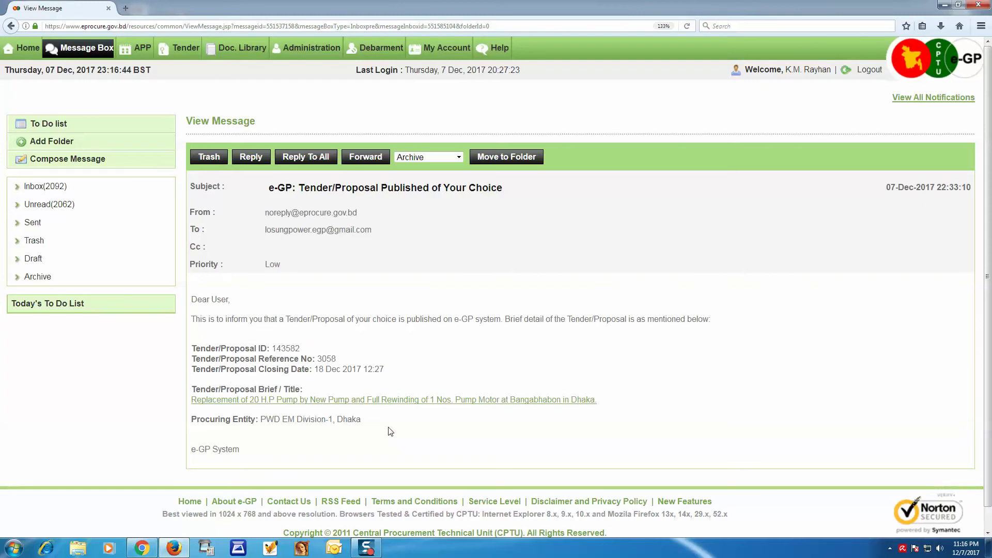
Open the linked tender notice from the message, examine its details and document price, and close the notice
{"action": "left_click", "coordinate": [371, 400]}
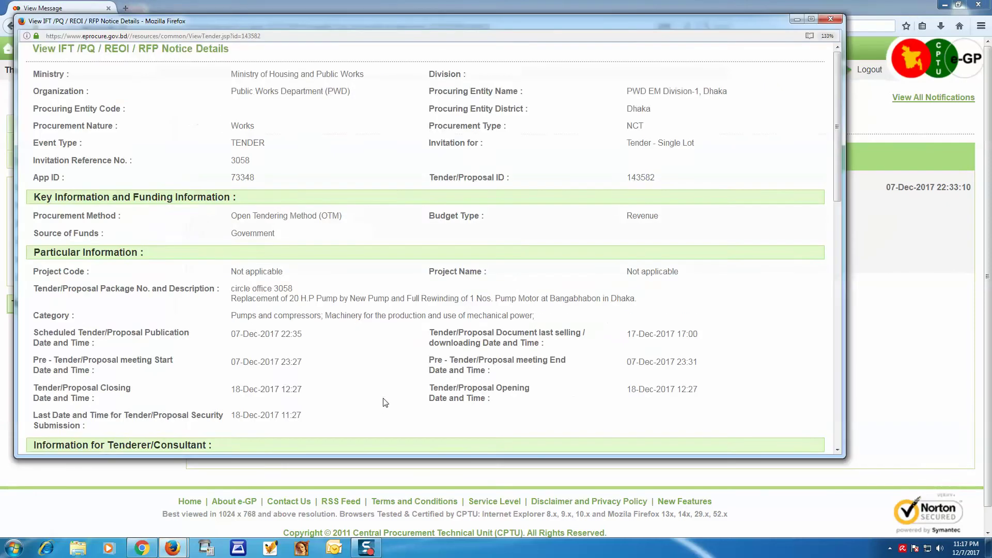
{"action": "scroll", "coordinate": [414, 272], "scroll_direction": "up", "scroll_amount": 1}
{"action": "scroll", "coordinate": [431, 314], "scroll_direction": "down", "scroll_amount": 10}
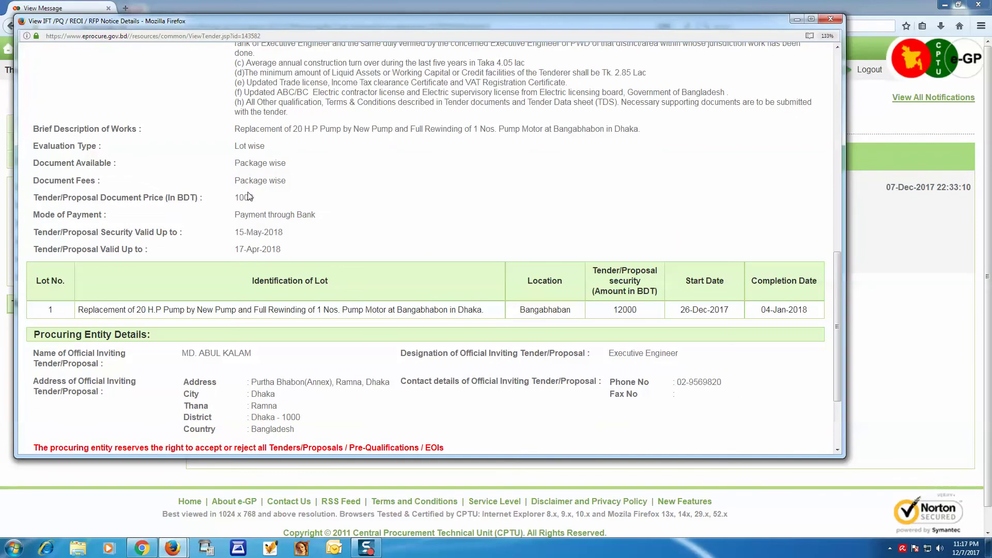
{"action": "left_click_drag", "start_coordinate": [259, 200], "coordinate": [220, 210]}
{"action": "left_click", "coordinate": [468, 200]}
{"action": "left_click", "coordinate": [829, 19]}
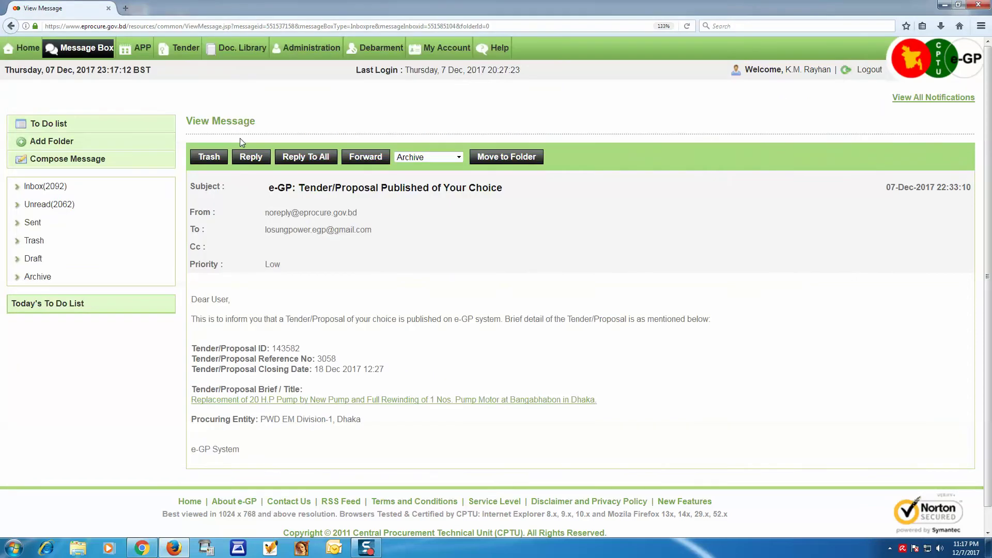
Open the document library's upload page, check the file chooser without selecting a file, and look over the unmapped files
{"action": "mouse_move", "coordinate": [184, 49]}
{"action": "mouse_move", "coordinate": [256, 52]}
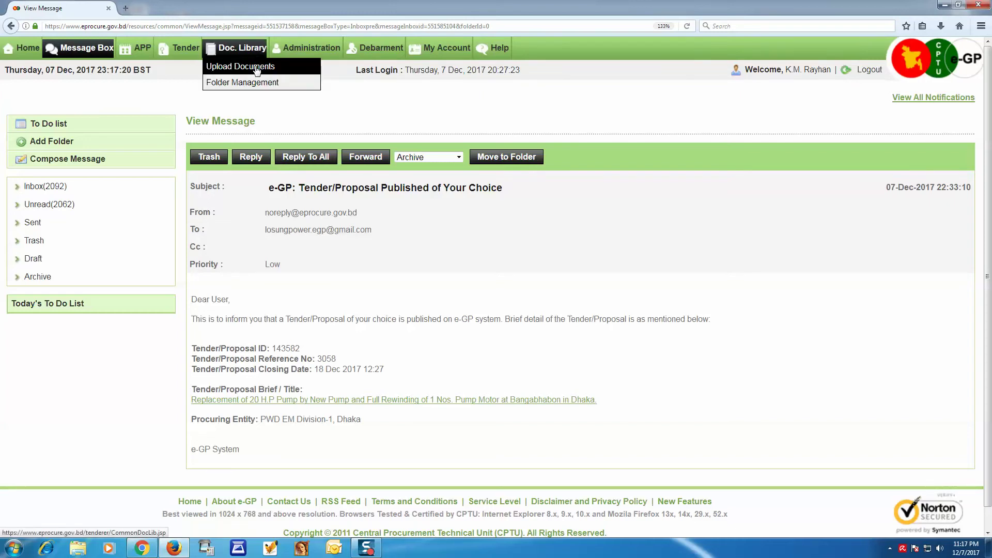
{"action": "left_click", "coordinate": [256, 70]}
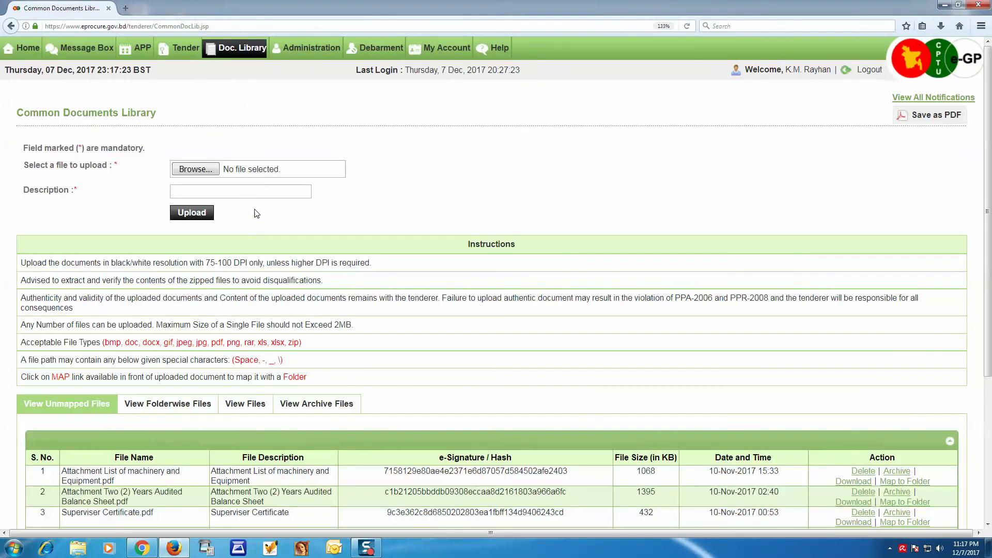
{"action": "left_click", "coordinate": [196, 169]}
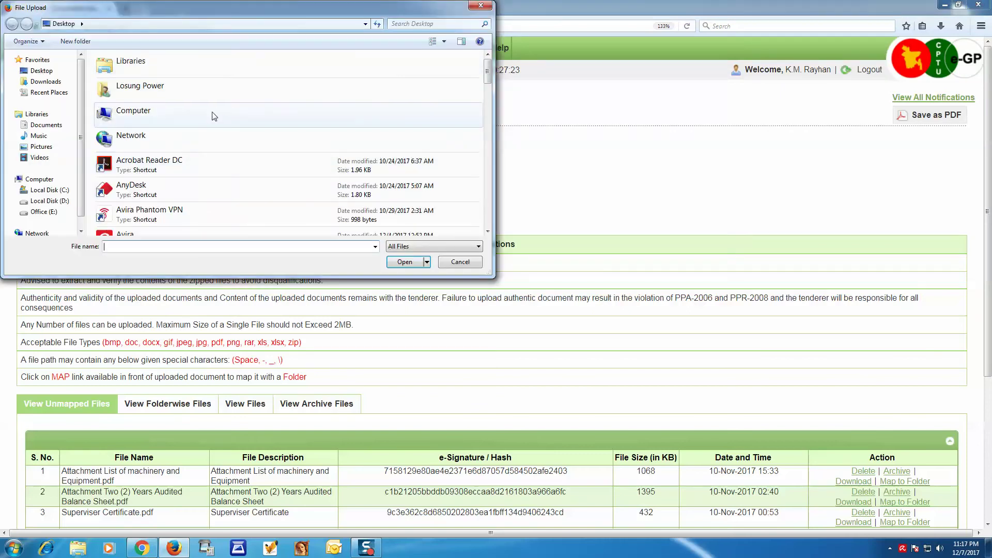
{"action": "left_click", "coordinate": [480, 5]}
{"action": "scroll", "coordinate": [408, 329], "scroll_direction": "down", "scroll_amount": 5}
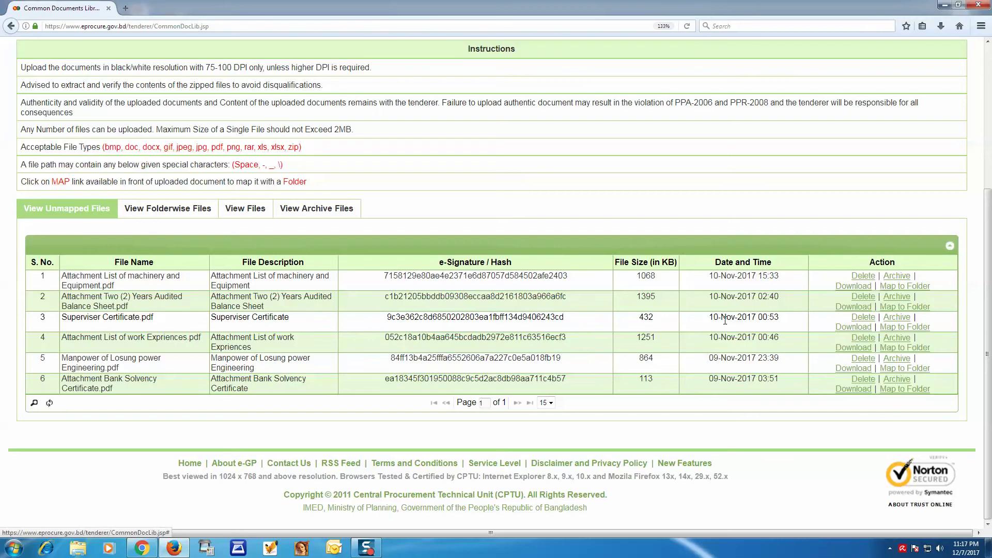
{"action": "scroll", "coordinate": [250, 274], "scroll_direction": "up", "scroll_amount": 5}
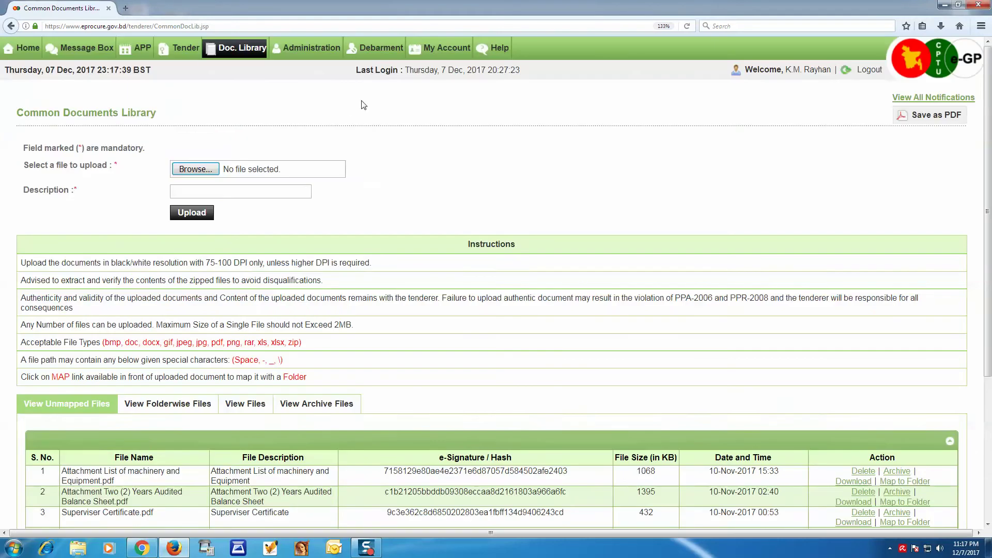
Open the Process Debarment Clarification page to view the pending requests
{"action": "mouse_move", "coordinate": [240, 49]}
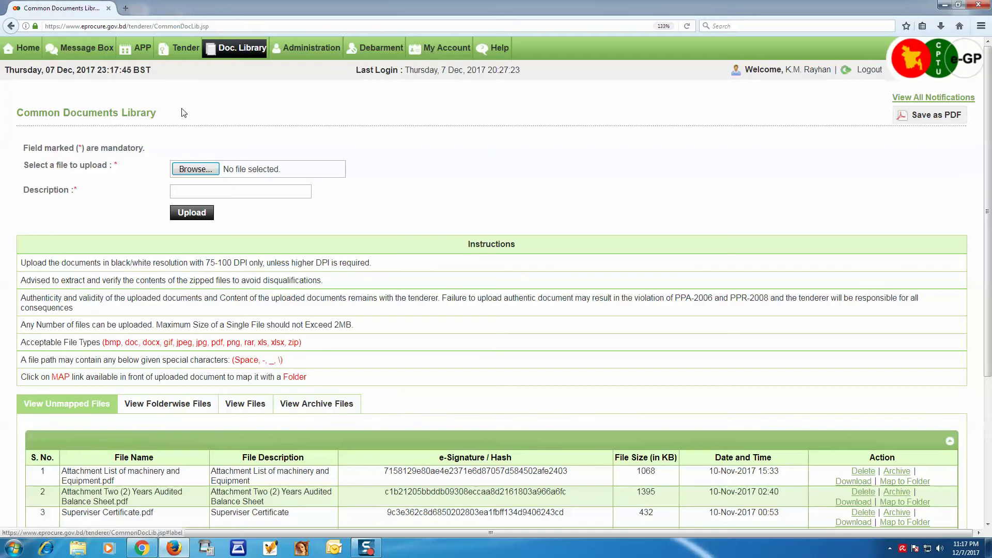
{"action": "mouse_move", "coordinate": [313, 52]}
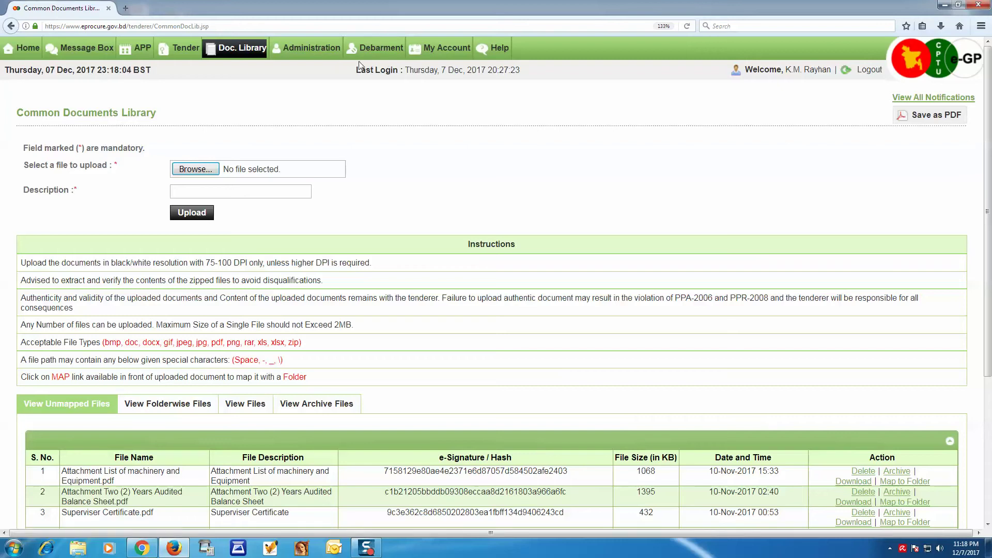
{"action": "left_click", "coordinate": [379, 49]}
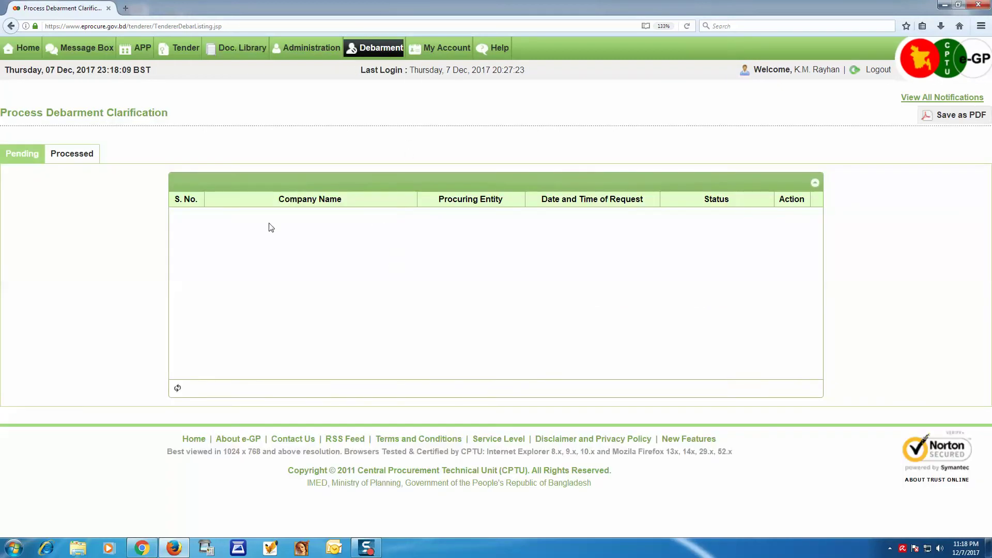
View the account's registration details and open the company details for editing
{"action": "mouse_move", "coordinate": [446, 49]}
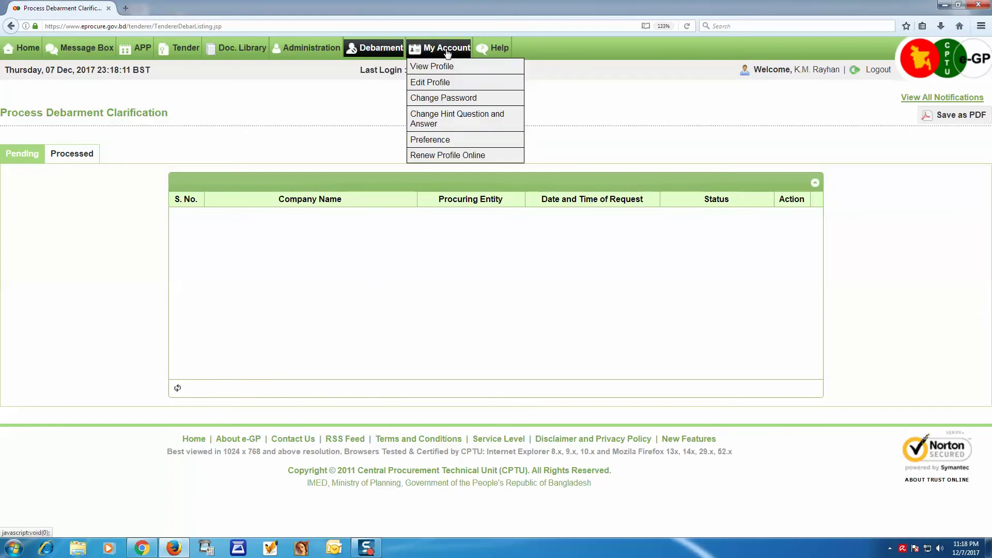
{"action": "left_click", "coordinate": [439, 70]}
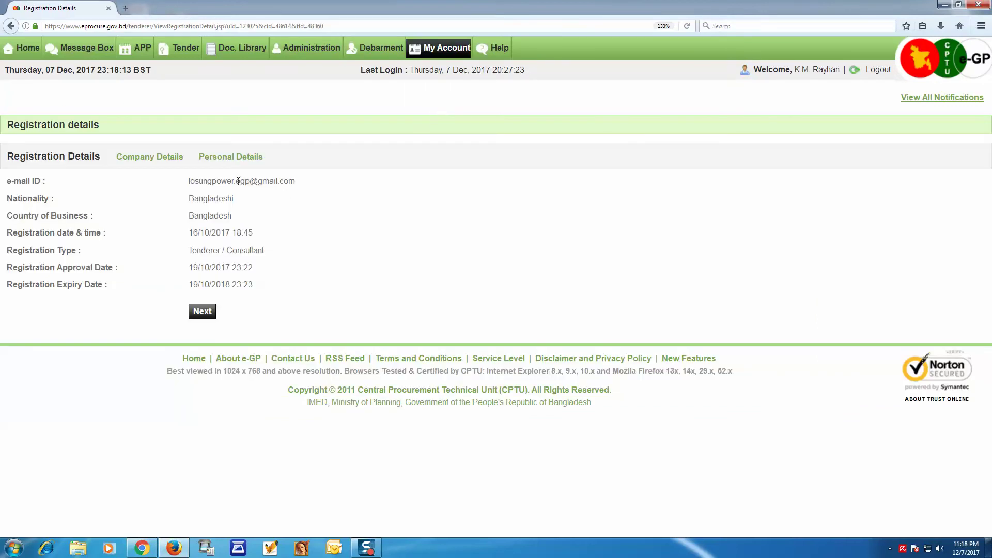
{"action": "mouse_move", "coordinate": [448, 58]}
{"action": "left_click", "coordinate": [440, 82]}
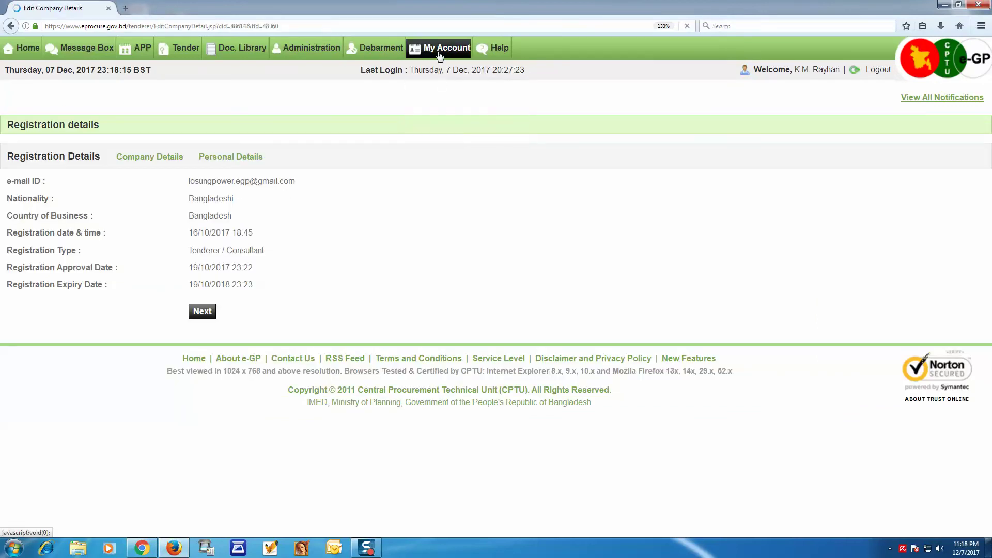
View the My Tenders page, and open the All Tenders page to look over its live tender list
{"action": "mouse_move", "coordinate": [442, 58]}
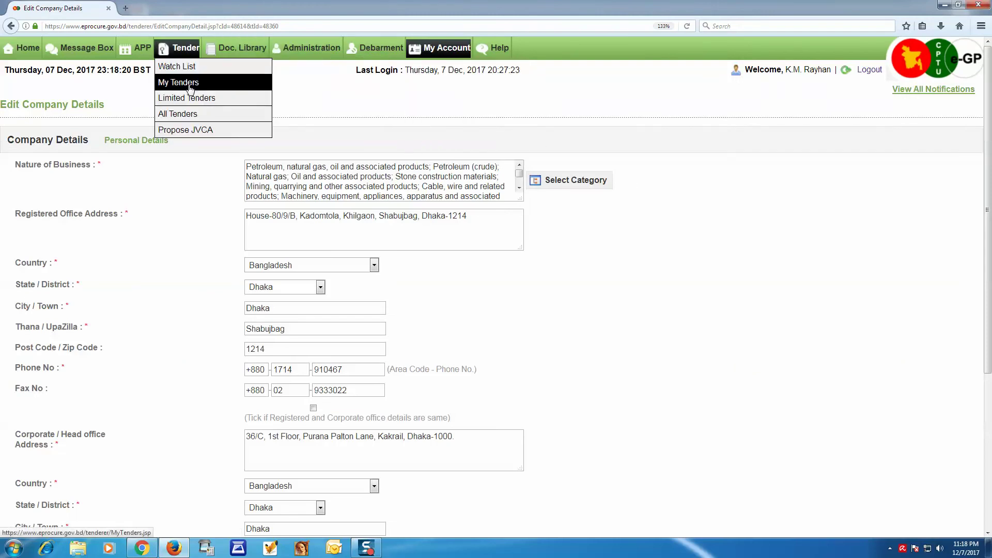
{"action": "left_click", "coordinate": [188, 84]}
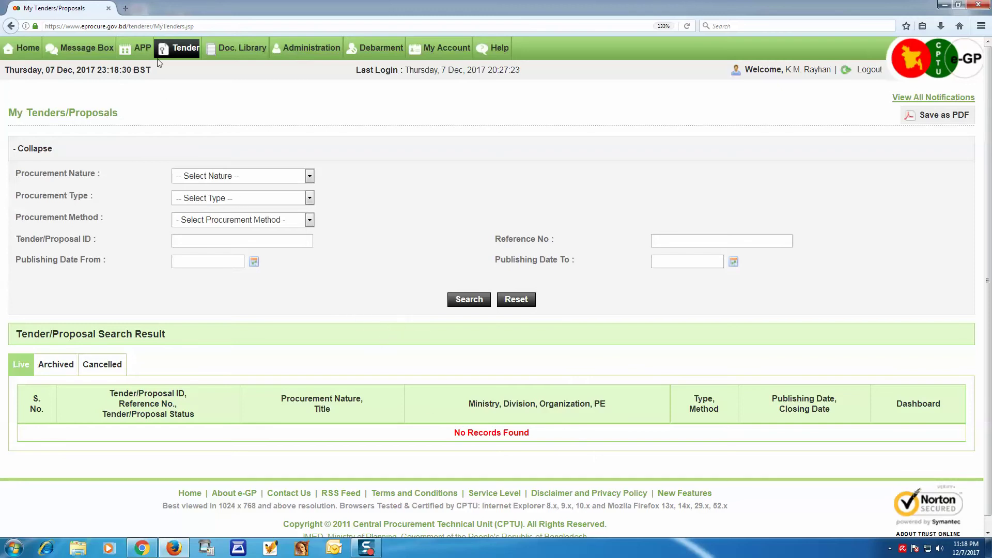
{"action": "mouse_move", "coordinate": [178, 52]}
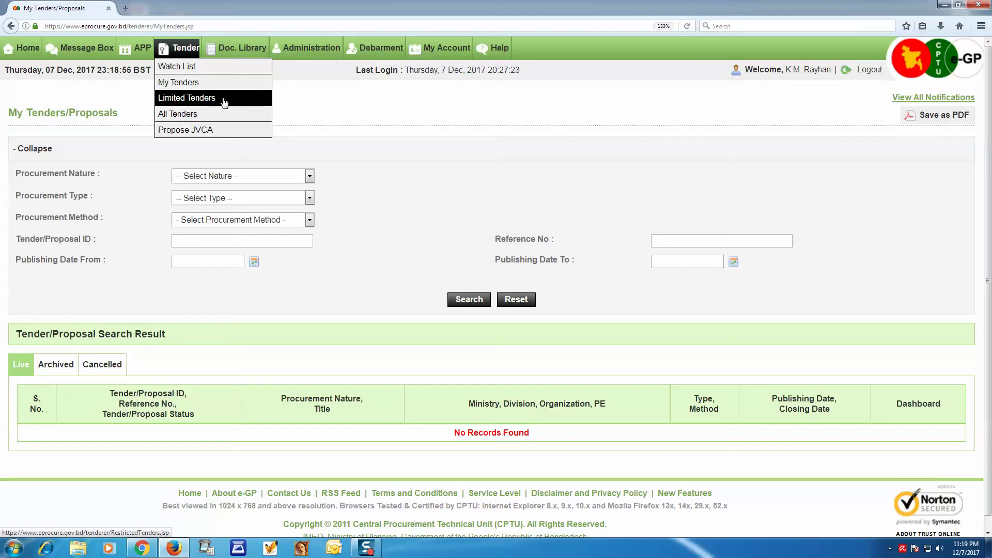
{"action": "left_click", "coordinate": [173, 117]}
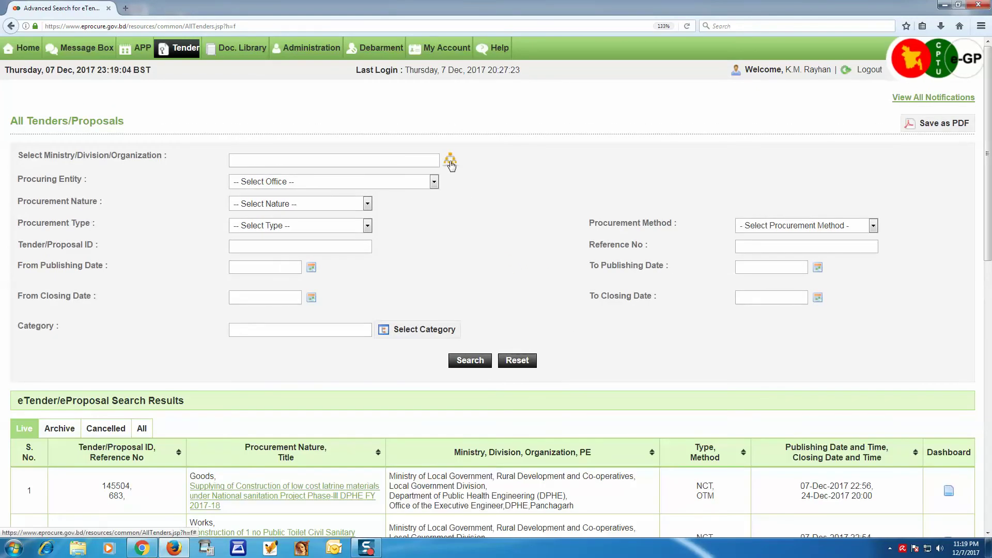
{"action": "scroll", "coordinate": [532, 266], "scroll_direction": "down", "scroll_amount": 6}
{"action": "scroll", "coordinate": [521, 298], "scroll_direction": "up", "scroll_amount": 6}
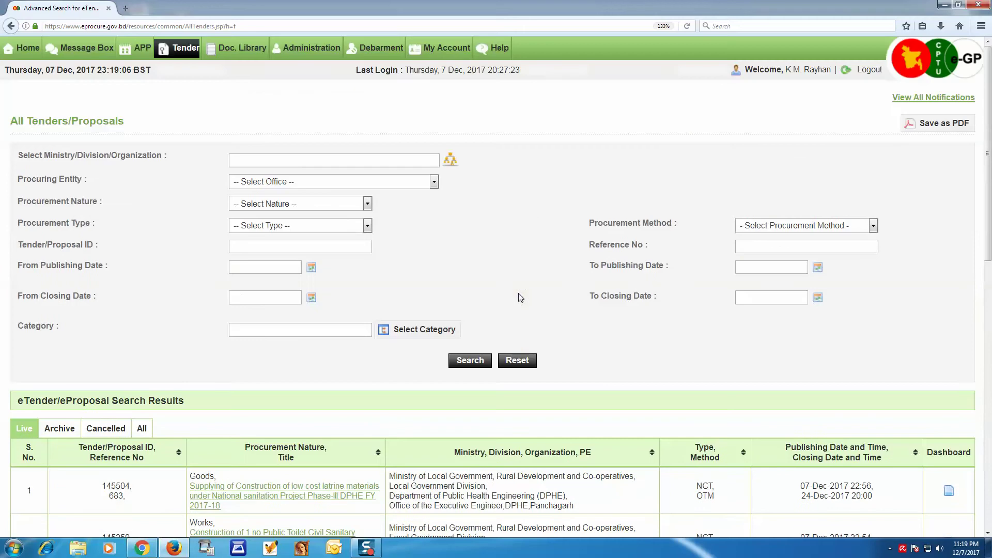
Set the organization filter to Dhaka North City Corporation, under Local Government Division of the Ministry of Local Government, Rural Development and Co-operatives
{"action": "left_click", "coordinate": [449, 160]}
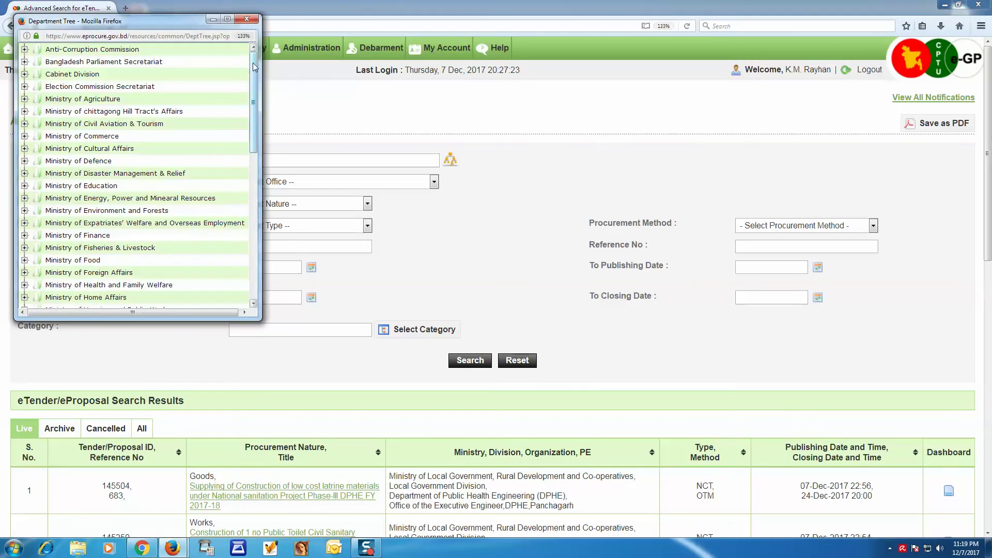
{"action": "left_click_drag", "start_coordinate": [252, 70], "coordinate": [254, 129]}
{"action": "left_click", "coordinate": [227, 19]}
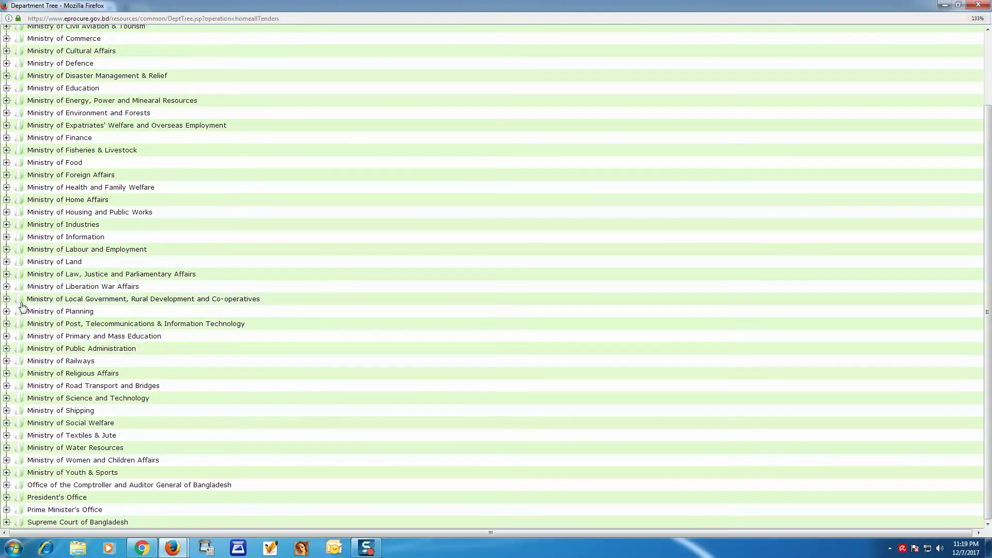
{"action": "left_click", "coordinate": [6, 299]}
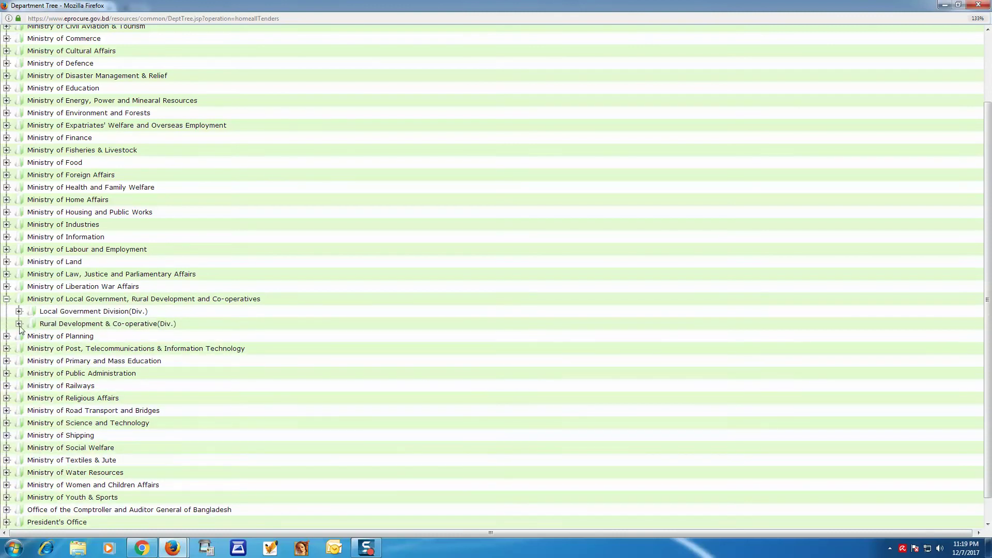
{"action": "left_click", "coordinate": [18, 311]}
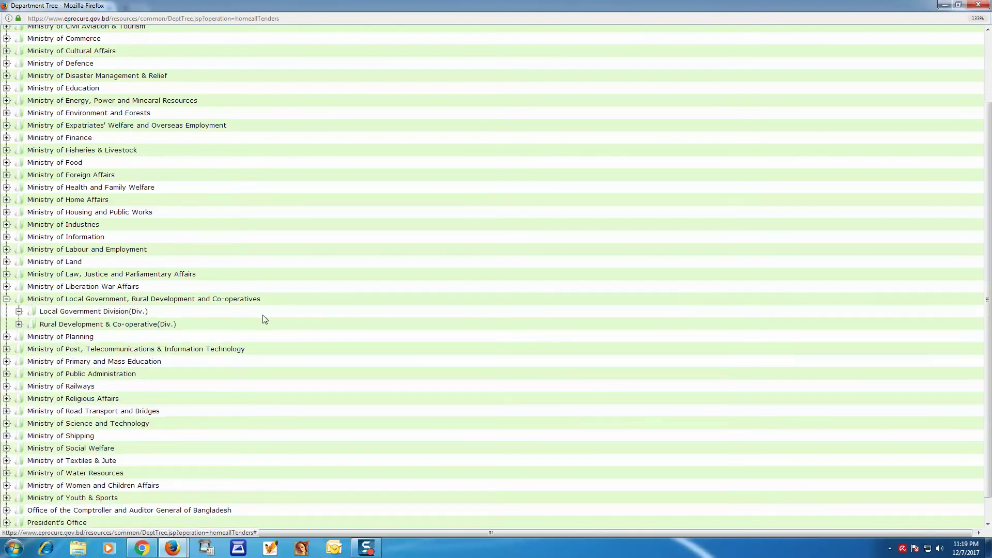
{"action": "scroll", "coordinate": [188, 347], "scroll_direction": "down", "scroll_amount": 20}
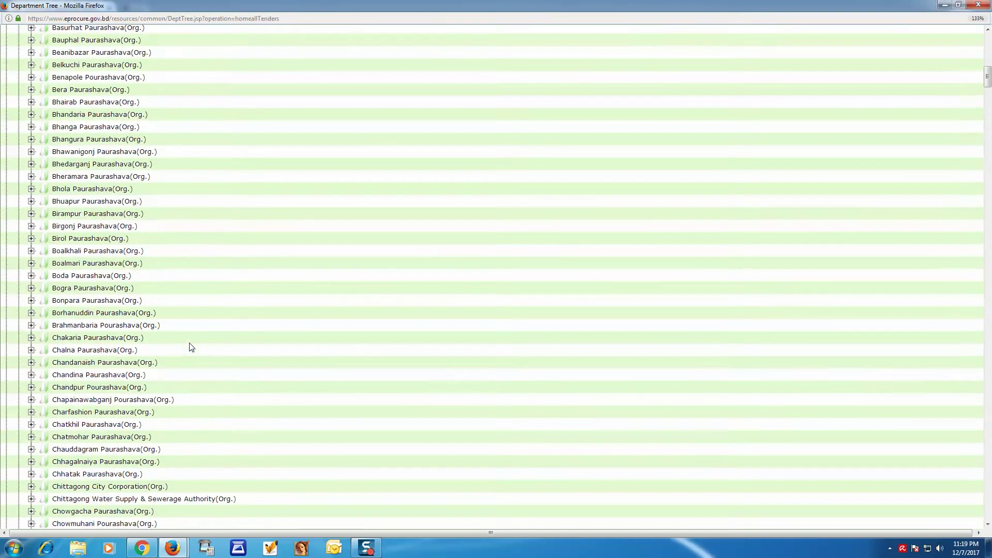
{"action": "scroll", "coordinate": [191, 347], "scroll_direction": "down", "scroll_amount": 5}
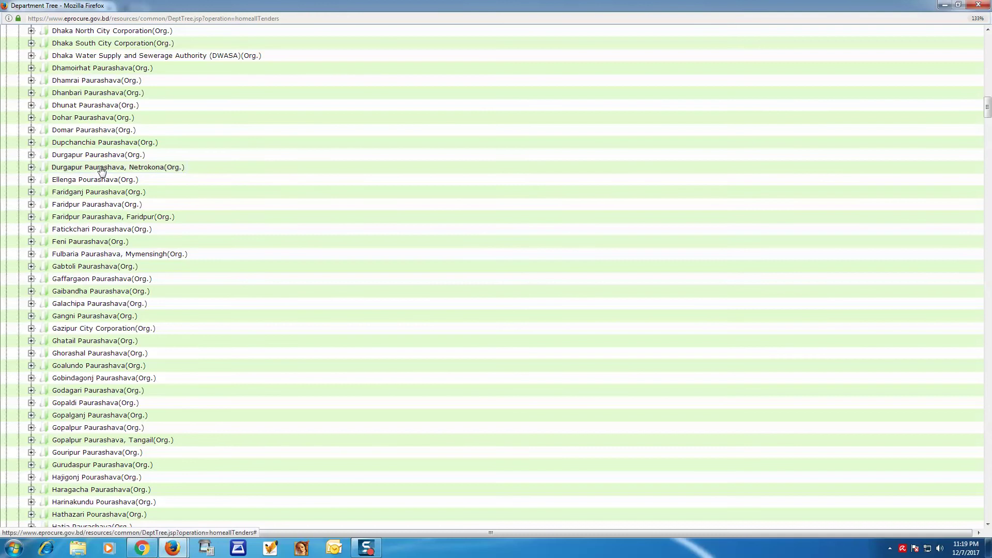
{"action": "scroll", "coordinate": [101, 170], "scroll_direction": "up", "scroll_amount": 2}
{"action": "left_click", "coordinate": [81, 108]}
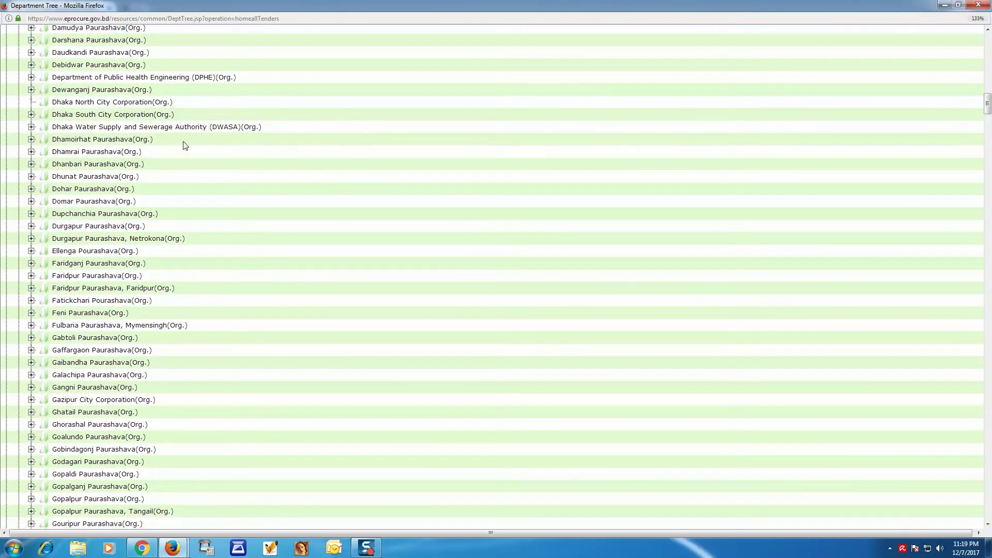
{"action": "left_click", "coordinate": [160, 103]}
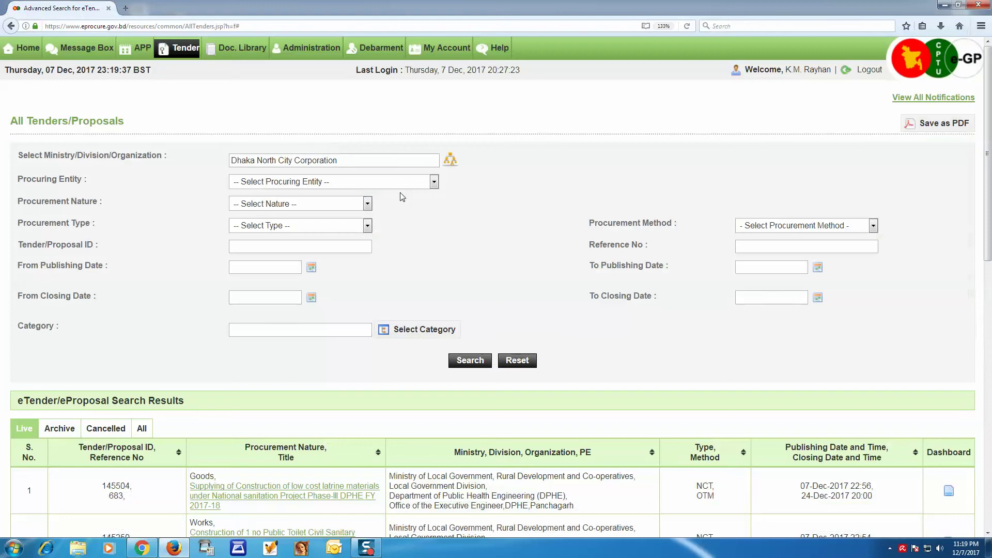
Check the available procuring entities without choosing one, set the procurement nature to Goods, and search the tenders
{"action": "left_click", "coordinate": [434, 181]}
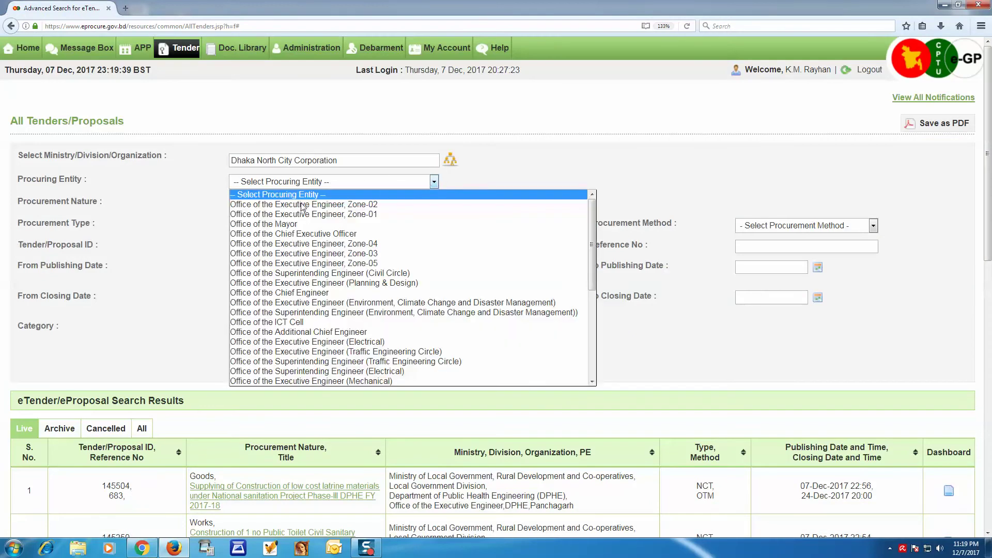
{"action": "left_click", "coordinate": [434, 181]}
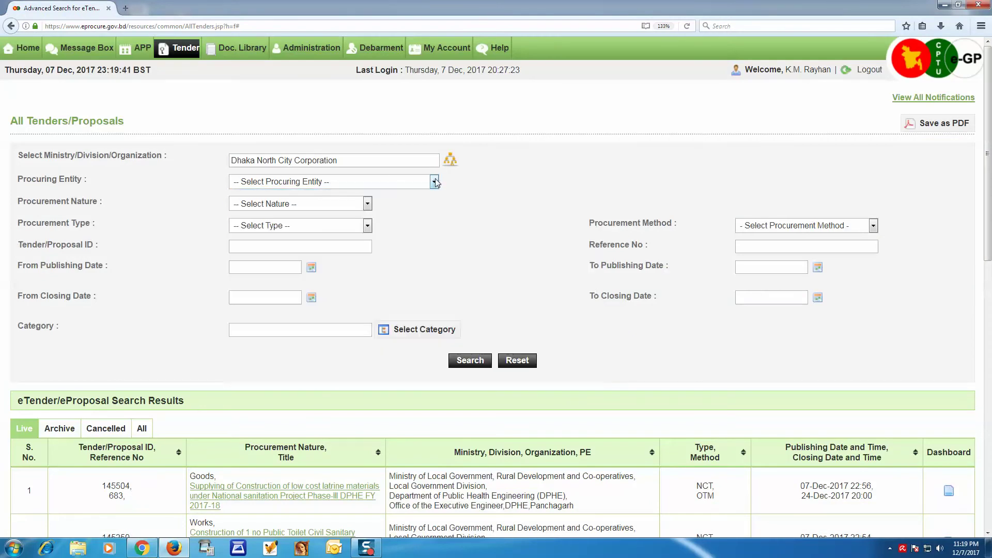
{"action": "left_click", "coordinate": [367, 204]}
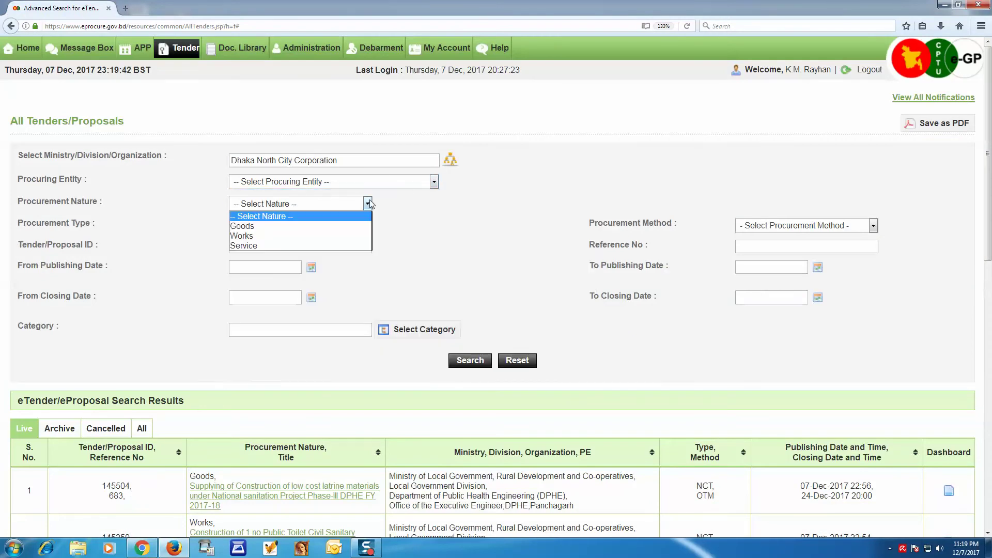
{"action": "left_click", "coordinate": [245, 226]}
{"action": "left_click", "coordinate": [467, 363]}
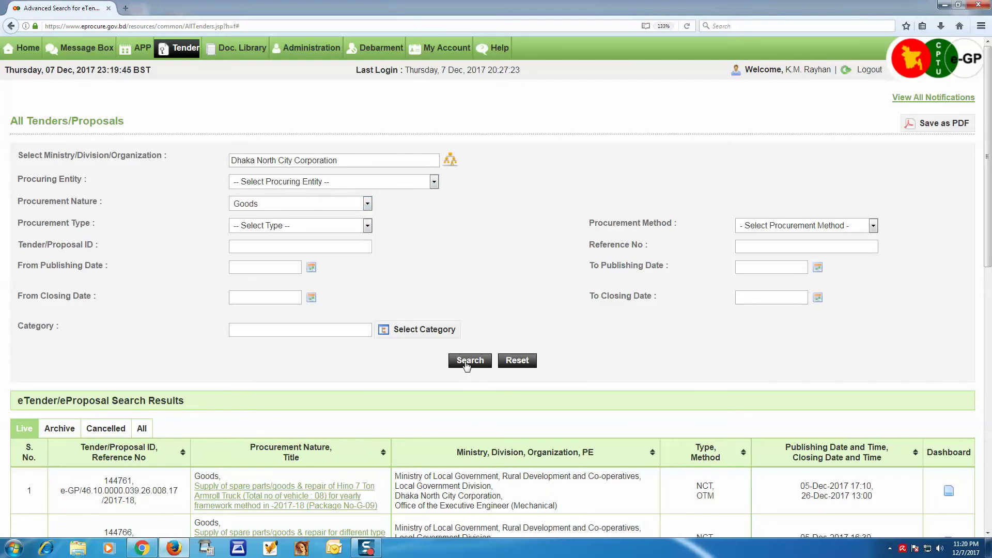
Look over the live goods tenders found and open the dashboard of the first one, for Hino 7 Ton Armroll Truck spare parts
{"action": "scroll", "coordinate": [517, 377], "scroll_direction": "down", "scroll_amount": 7}
{"action": "scroll", "coordinate": [512, 367], "scroll_direction": "up", "scroll_amount": 7}
{"action": "scroll", "coordinate": [504, 364], "scroll_direction": "down", "scroll_amount": 5}
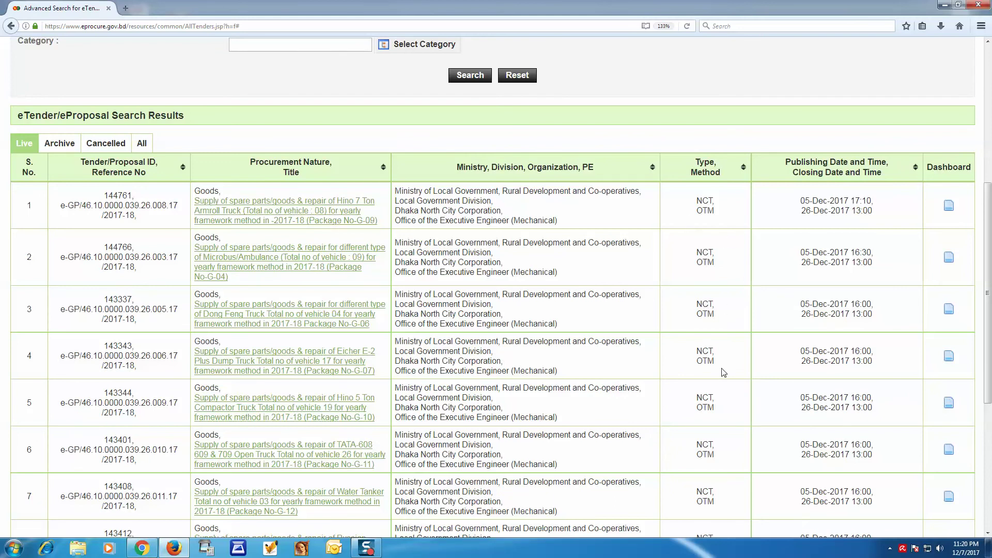
{"action": "scroll", "coordinate": [723, 364], "scroll_direction": "down", "scroll_amount": 5}
{"action": "scroll", "coordinate": [722, 367], "scroll_direction": "up", "scroll_amount": 7}
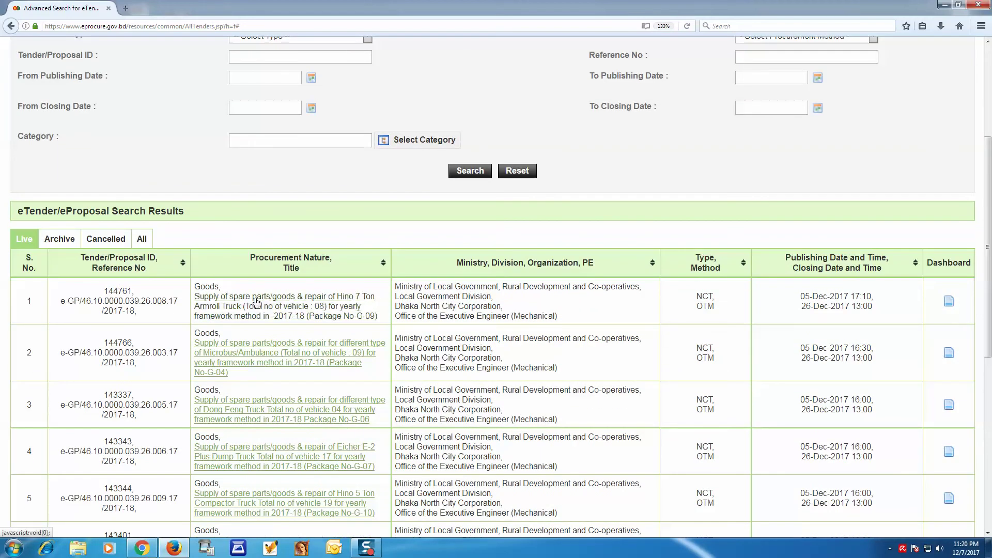
{"action": "left_click", "coordinate": [949, 301]}
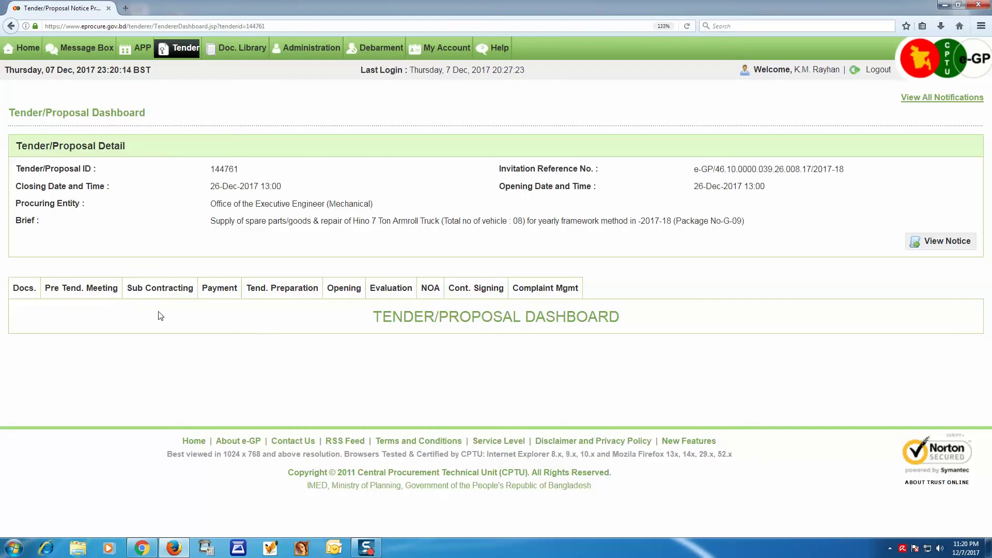
Open the tender's documents and view the Qualification Criteria sub-section of the Tender Data Sheet (TDS)
{"action": "left_click", "coordinate": [23, 288]}
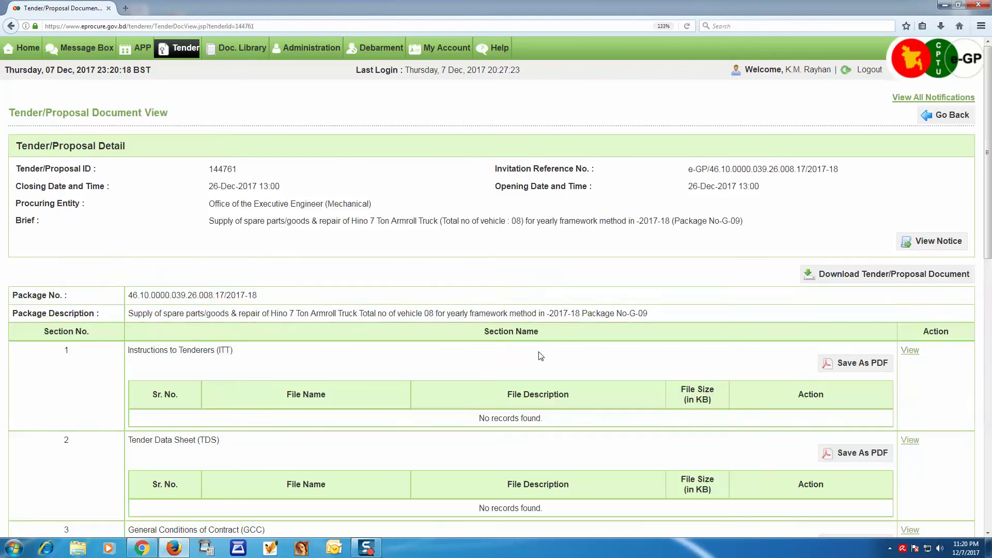
{"action": "scroll", "coordinate": [534, 349], "scroll_direction": "down", "scroll_amount": 5}
{"action": "left_click", "coordinate": [910, 155]}
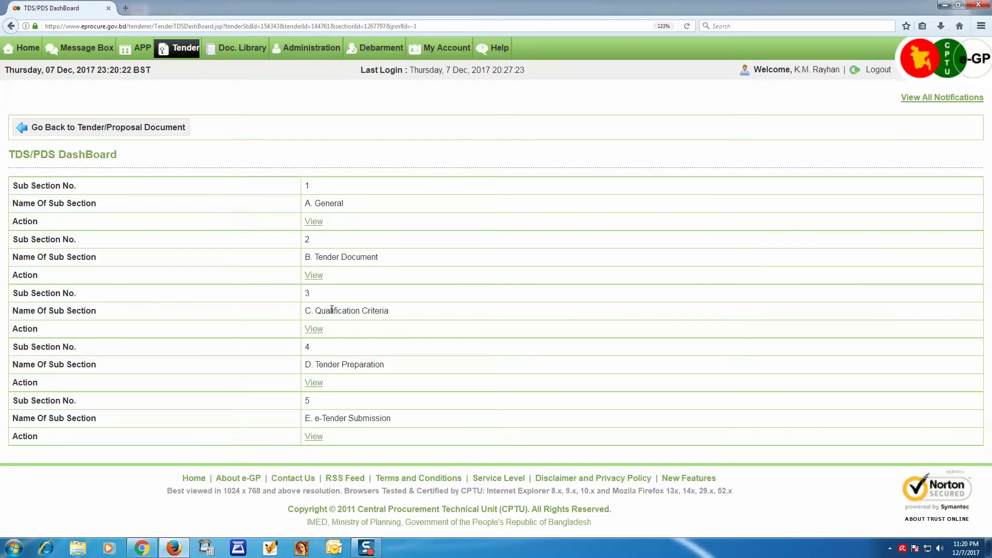
{"action": "left_click", "coordinate": [316, 331]}
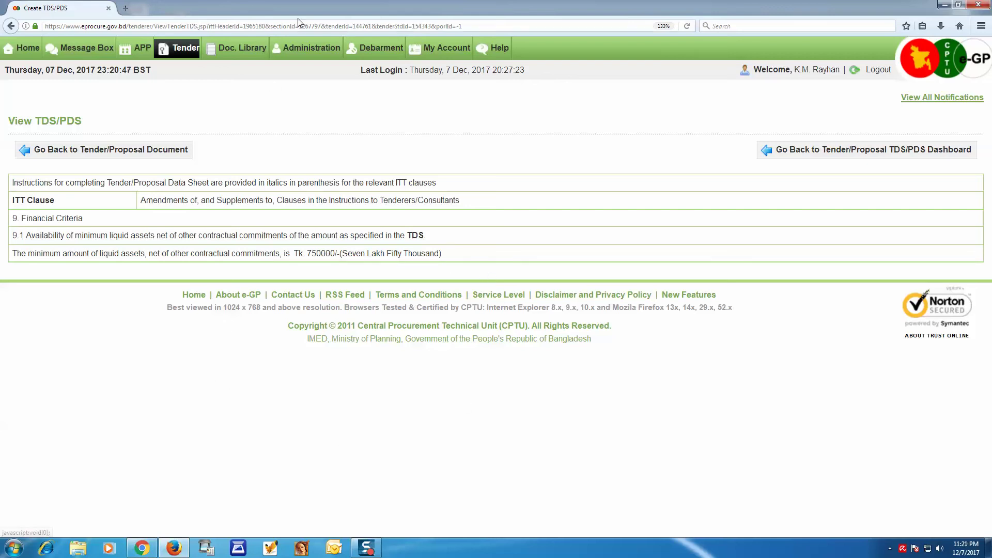
Open the Limited Tenders page and view the notice of the first listed tender, the Savar PWD repair and renovation work
{"action": "mouse_move", "coordinate": [182, 49]}
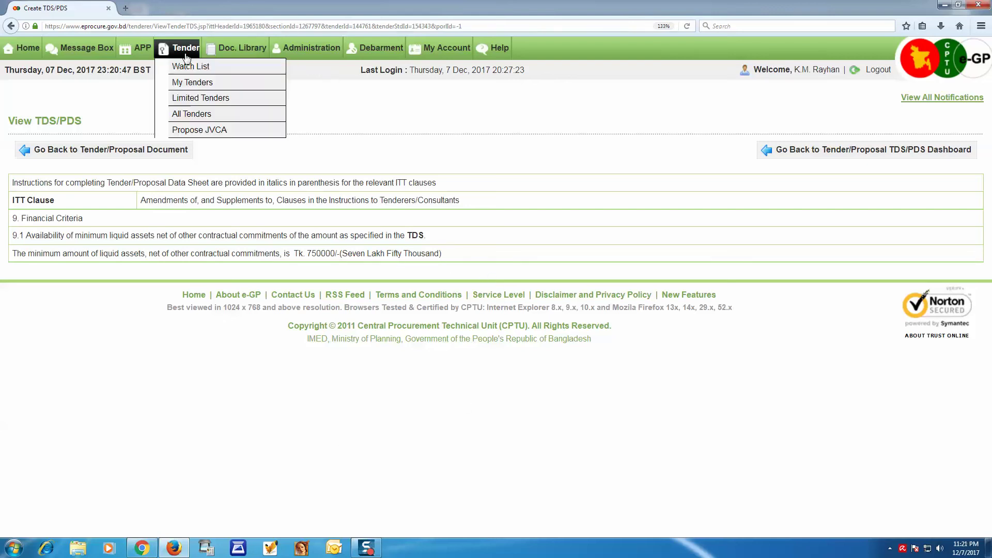
{"action": "left_click", "coordinate": [197, 103]}
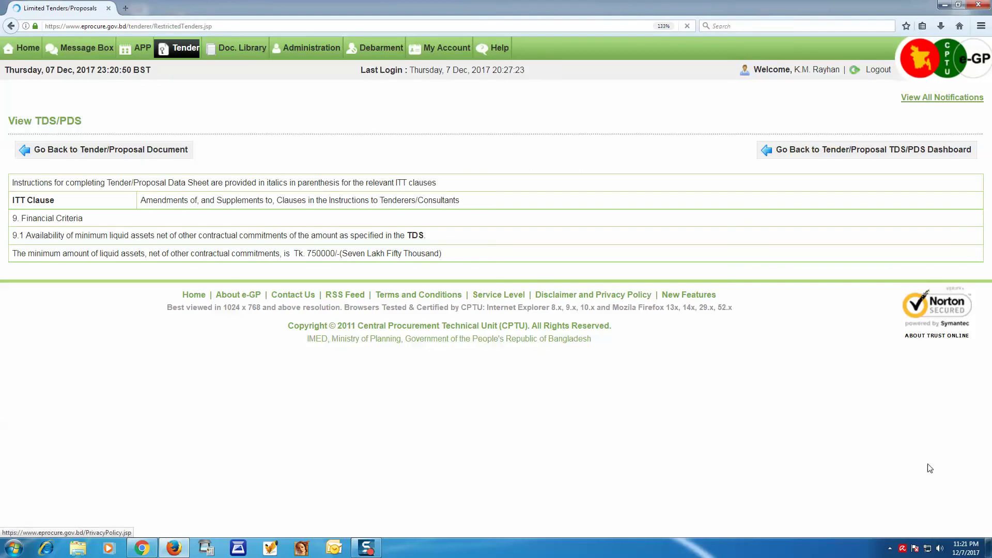
{"action": "scroll", "coordinate": [509, 333], "scroll_direction": "down", "scroll_amount": 4}
{"action": "left_click", "coordinate": [412, 259]}
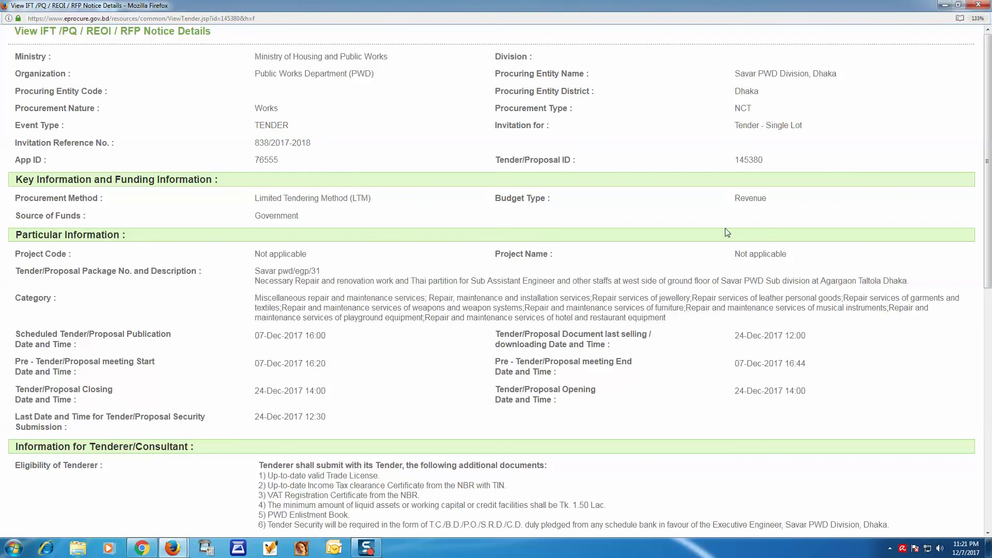
Read through the notice's key information and schedule dates, and highlight the tenderer eligibility requirements
{"action": "scroll", "coordinate": [337, 271], "scroll_direction": "down", "scroll_amount": 3}
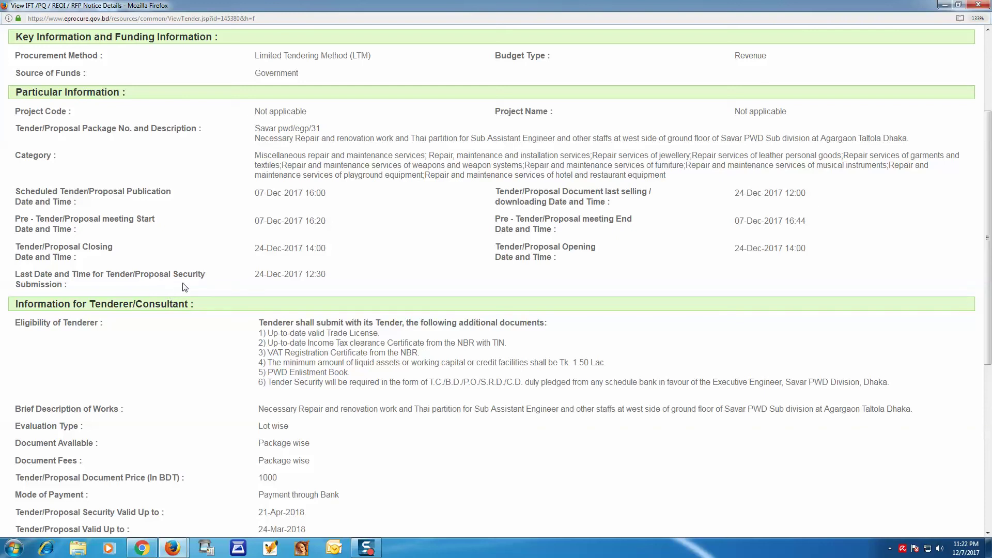
{"action": "scroll", "coordinate": [372, 282], "scroll_direction": "down", "scroll_amount": 3}
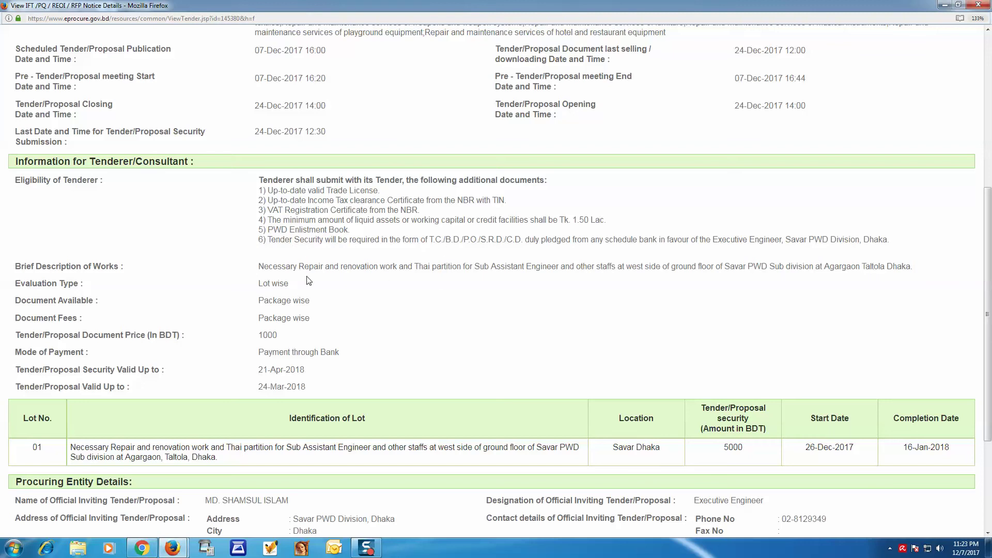
{"action": "left_click_drag", "start_coordinate": [892, 240], "coordinate": [273, 176]}
{"action": "left_click", "coordinate": [245, 193]}
Highlight the tender document price and the lot's tender security amount in the notice
{"action": "scroll", "coordinate": [283, 302], "scroll_direction": "down", "scroll_amount": 3}
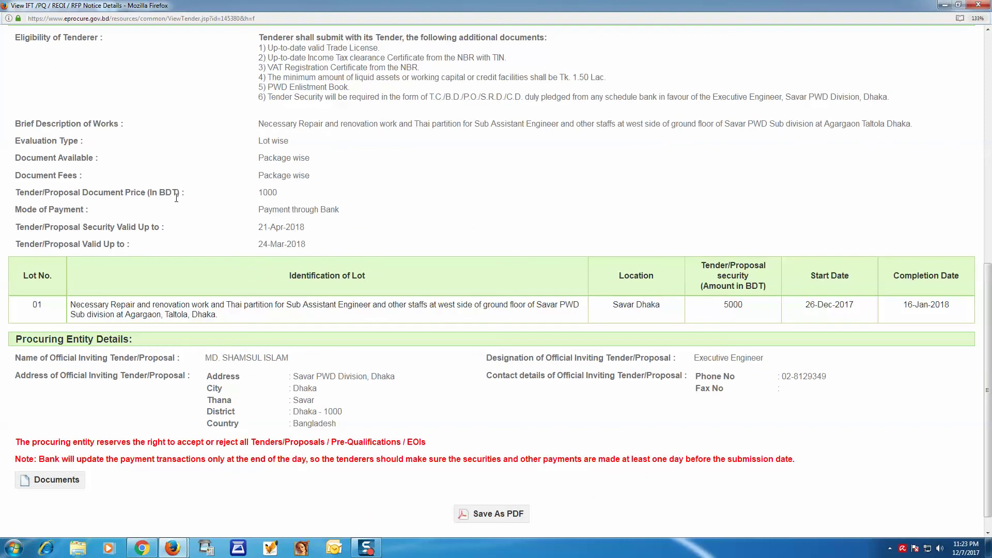
{"action": "left_click_drag", "start_coordinate": [283, 195], "coordinate": [250, 196]}
{"action": "left_click", "coordinate": [231, 202]}
{"action": "left_click_drag", "start_coordinate": [727, 308], "coordinate": [770, 318]}
{"action": "left_click", "coordinate": [915, 379]}
{"action": "scroll", "coordinate": [448, 360], "scroll_direction": "down", "scroll_amount": 1}
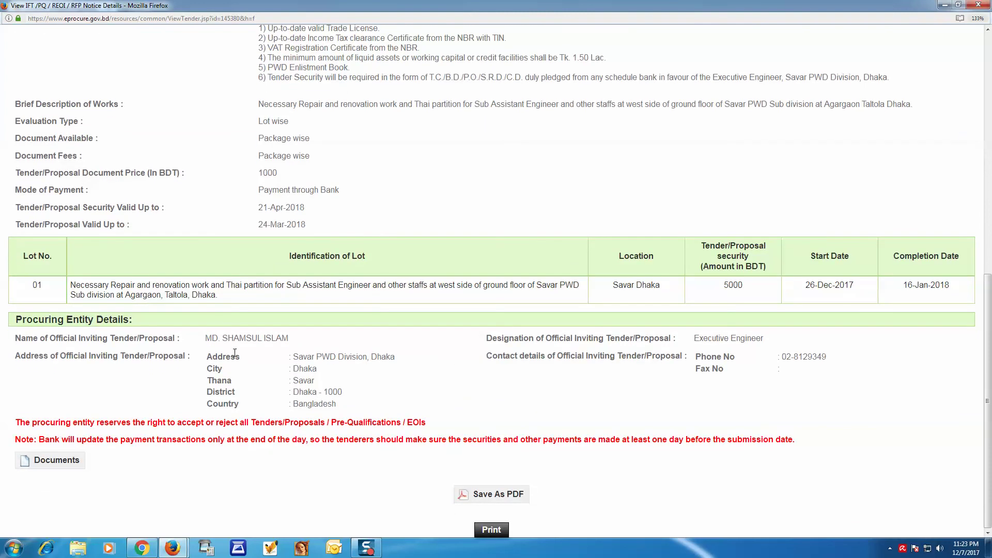
Highlight the procuring entity's address details in the notice, review it from the beginning, and close it
{"action": "left_click_drag", "start_coordinate": [298, 356], "coordinate": [409, 362]}
{"action": "left_click", "coordinate": [332, 391]}
{"action": "double_click", "coordinate": [279, 392]}
{"action": "left_click", "coordinate": [365, 415]}
{"action": "scroll", "coordinate": [480, 281], "scroll_direction": "up", "scroll_amount": 8}
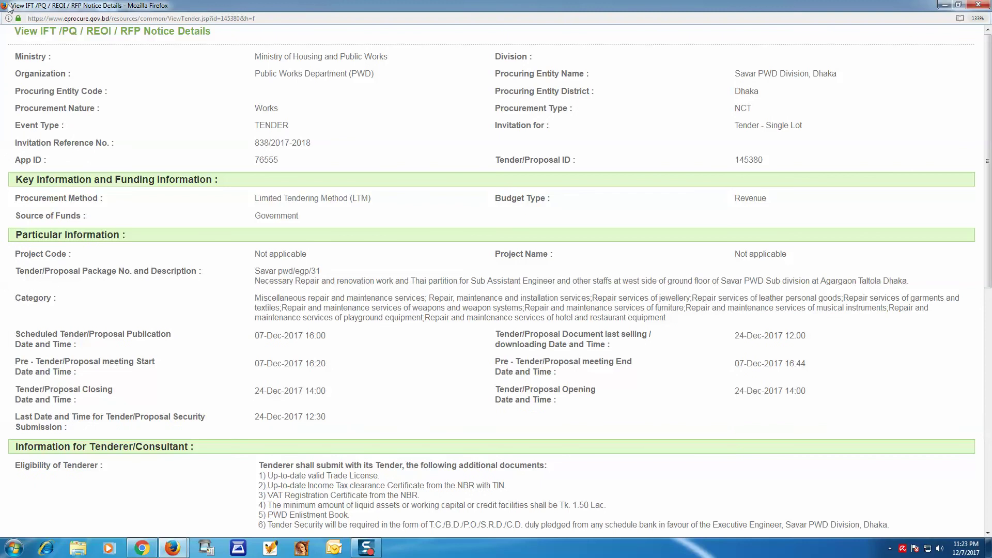
{"action": "left_click", "coordinate": [978, 4]}
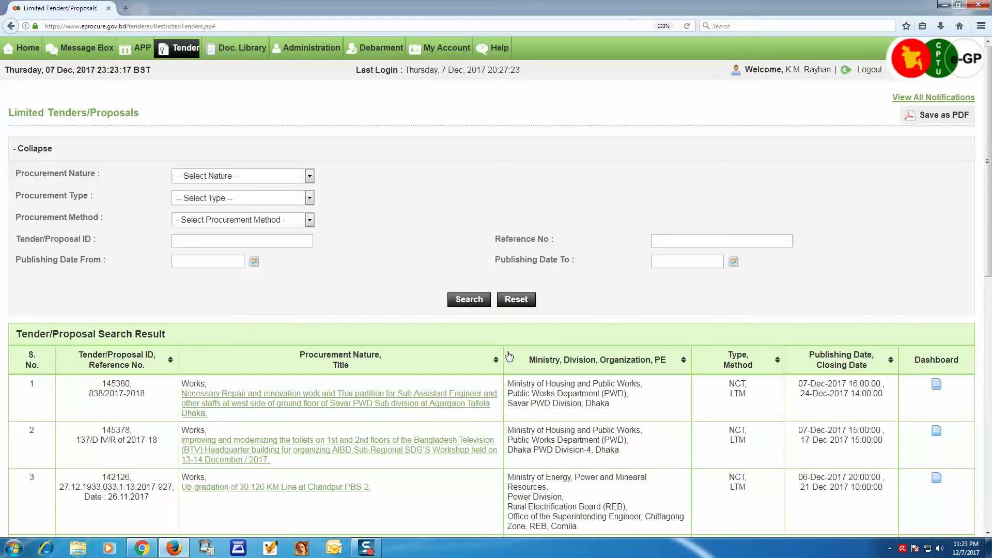
Look over the limited tenders list, view the My Tenders page, and open the All Tenders page
{"action": "scroll", "coordinate": [496, 357], "scroll_direction": "down", "scroll_amount": 3}
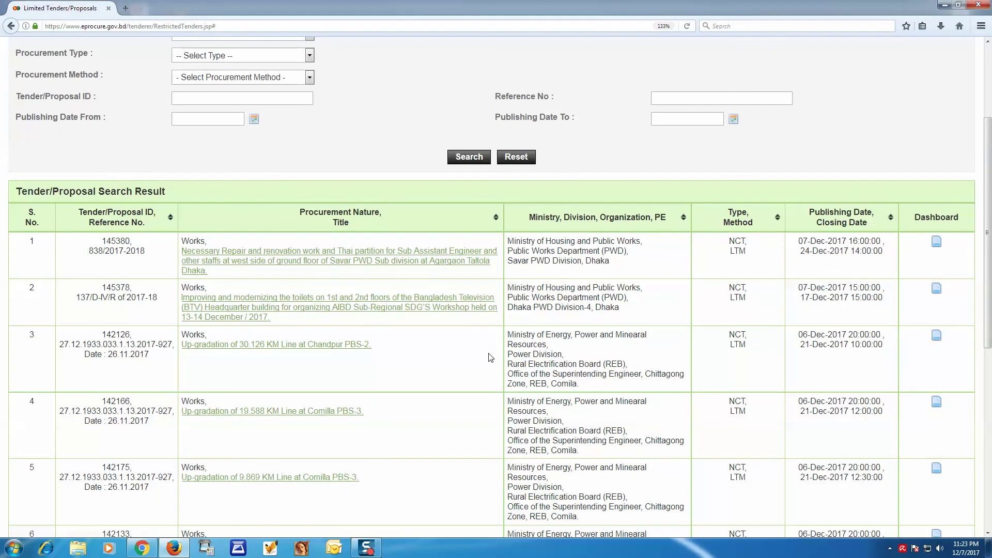
{"action": "scroll", "coordinate": [488, 336], "scroll_direction": "up", "scroll_amount": 3}
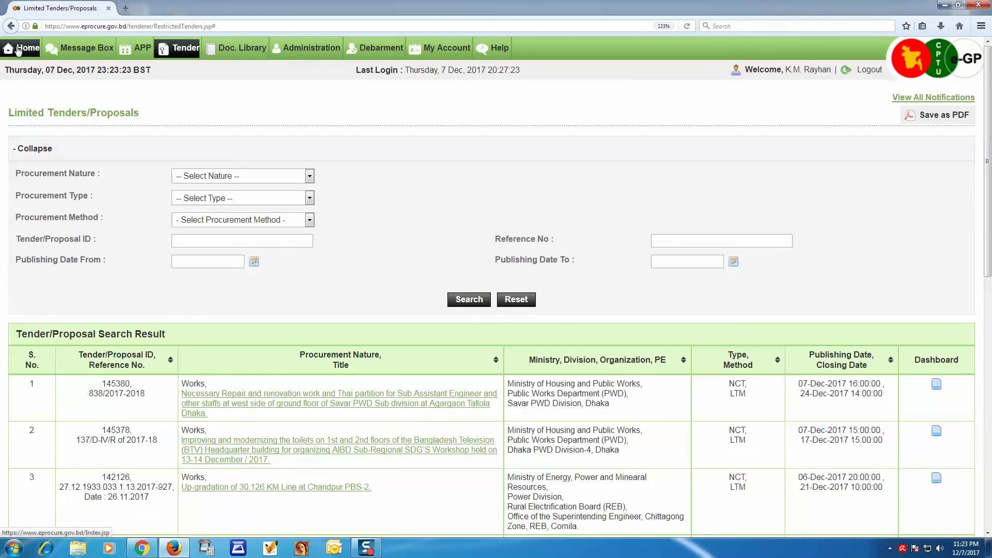
{"action": "mouse_move", "coordinate": [182, 48]}
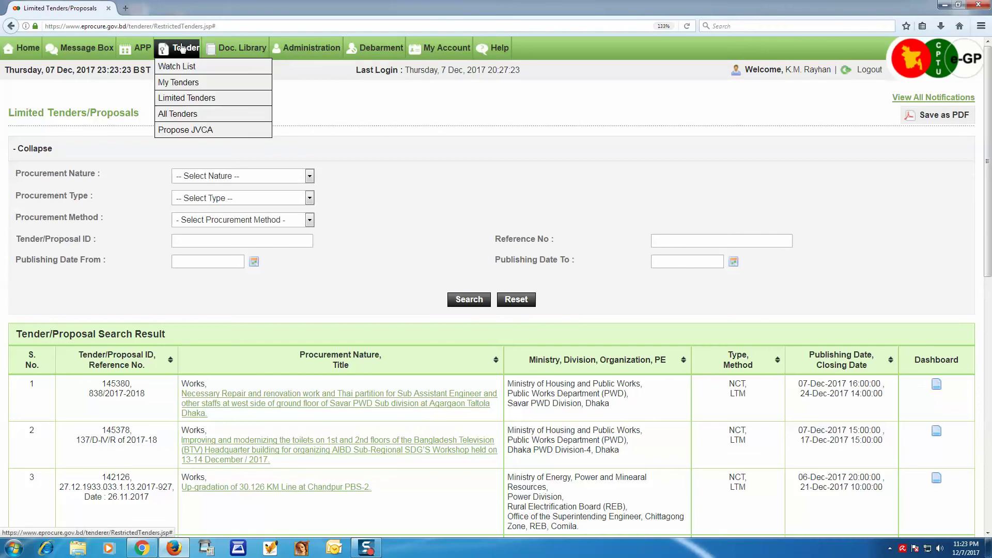
{"action": "left_click", "coordinate": [186, 83]}
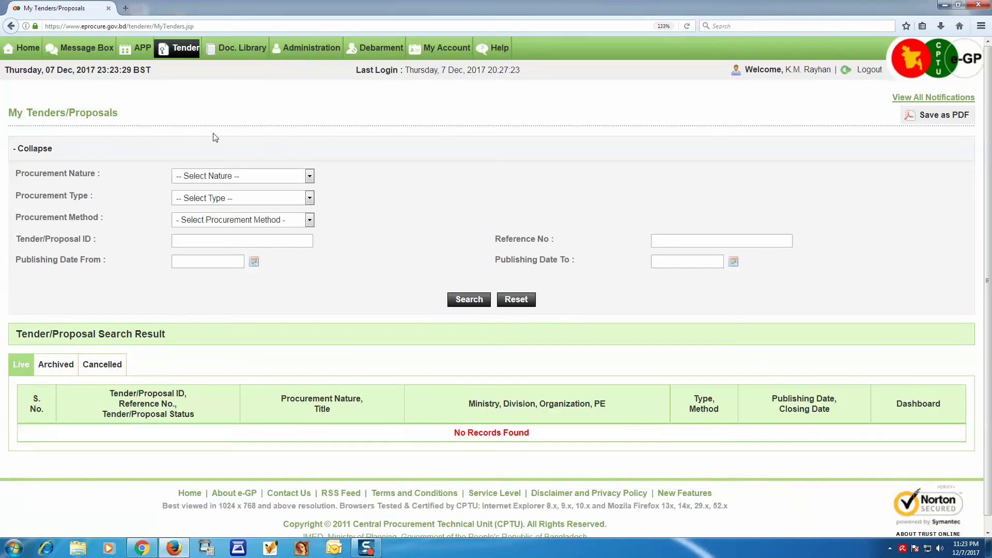
{"action": "mouse_move", "coordinate": [190, 49]}
{"action": "left_click", "coordinate": [189, 113]}
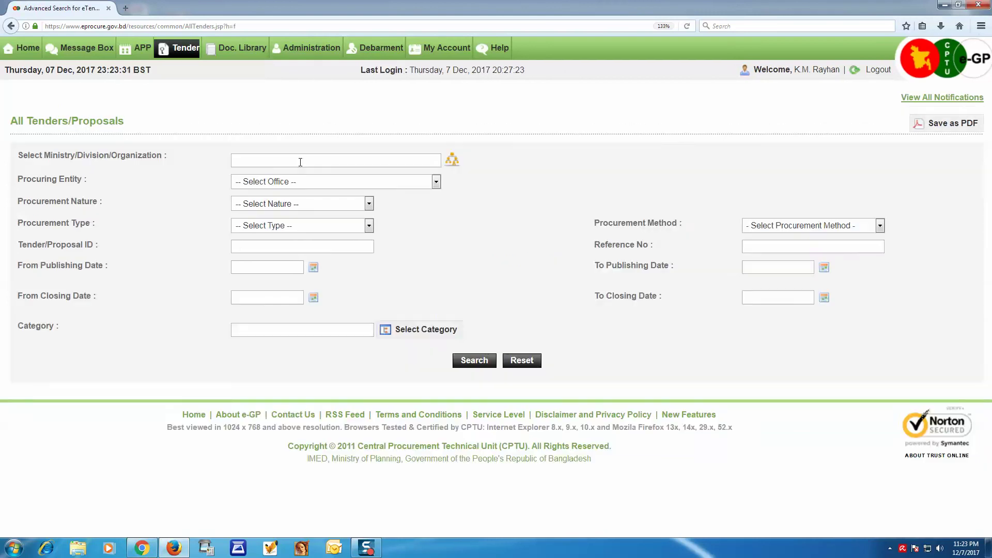
Set the organization filter to Agriculture Information service, under the Ministry of Agriculture
{"action": "left_click", "coordinate": [449, 162]}
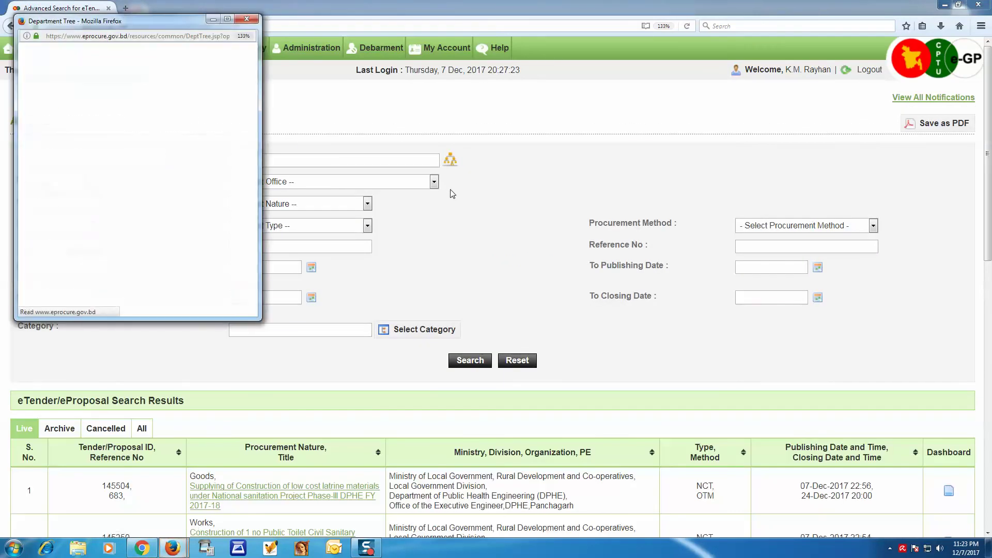
{"action": "left_click", "coordinate": [228, 20]}
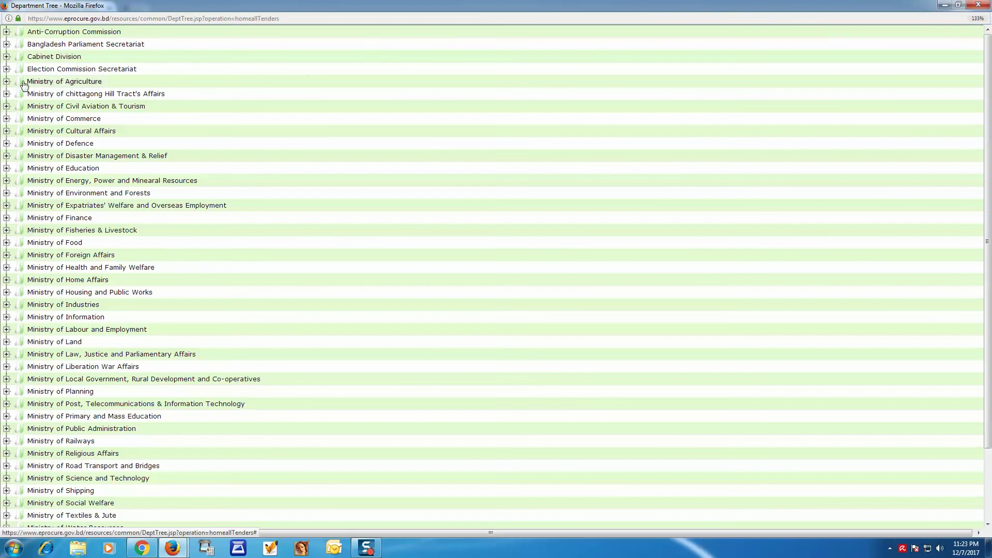
{"action": "left_click", "coordinate": [6, 82]}
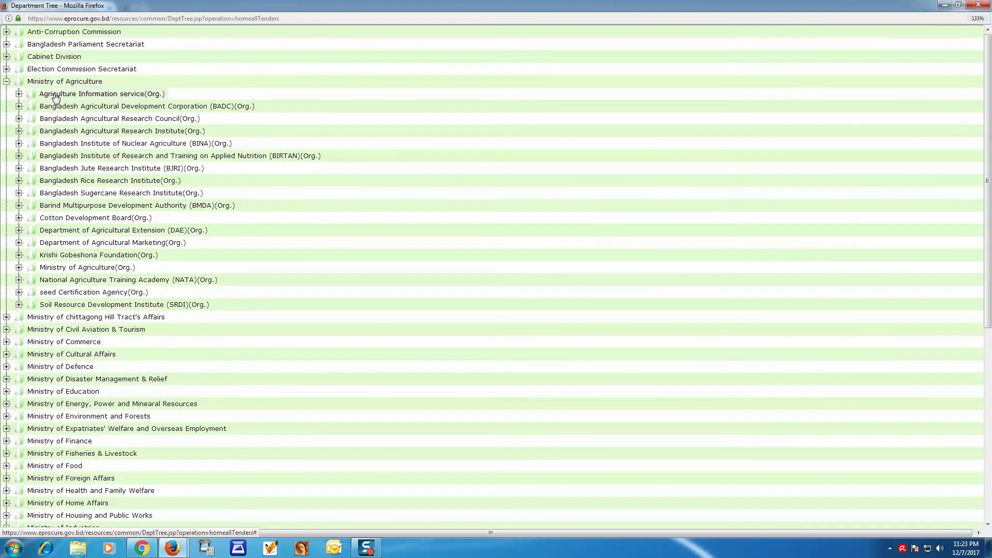
{"action": "left_click", "coordinate": [56, 95]}
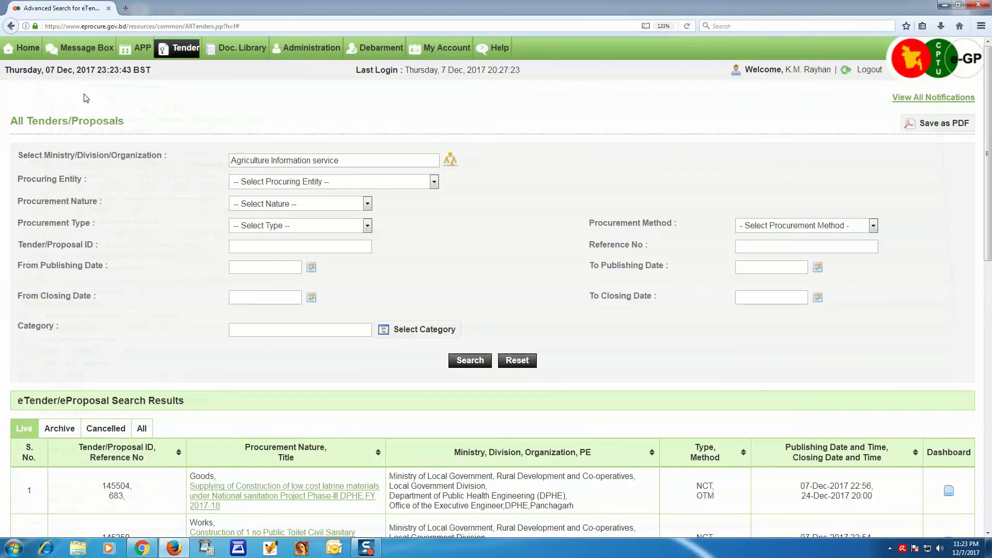
Search the organization's tenders by procurement nature Goods and by Works, and set the nature to Service
{"action": "left_click", "coordinate": [368, 207]}
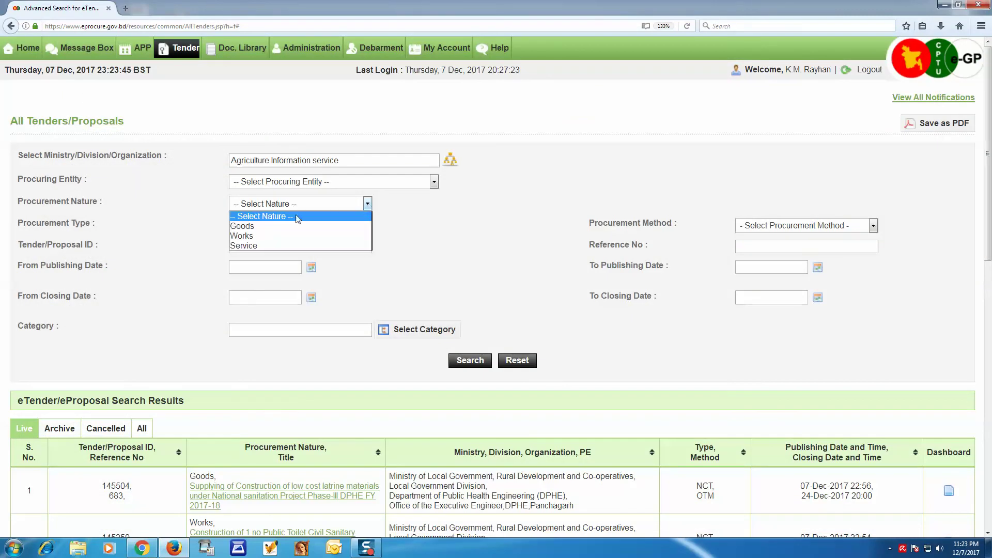
{"action": "left_click", "coordinate": [245, 226]}
{"action": "left_click", "coordinate": [470, 362]}
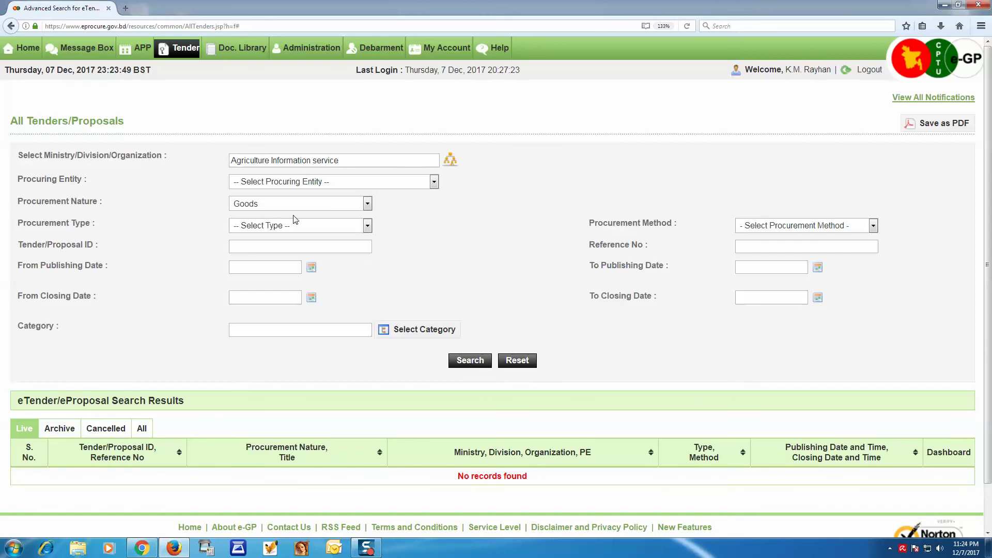
{"action": "left_click", "coordinate": [367, 203]}
{"action": "left_click", "coordinate": [246, 236]}
{"action": "left_click", "coordinate": [467, 361]}
{"action": "left_click", "coordinate": [367, 203]}
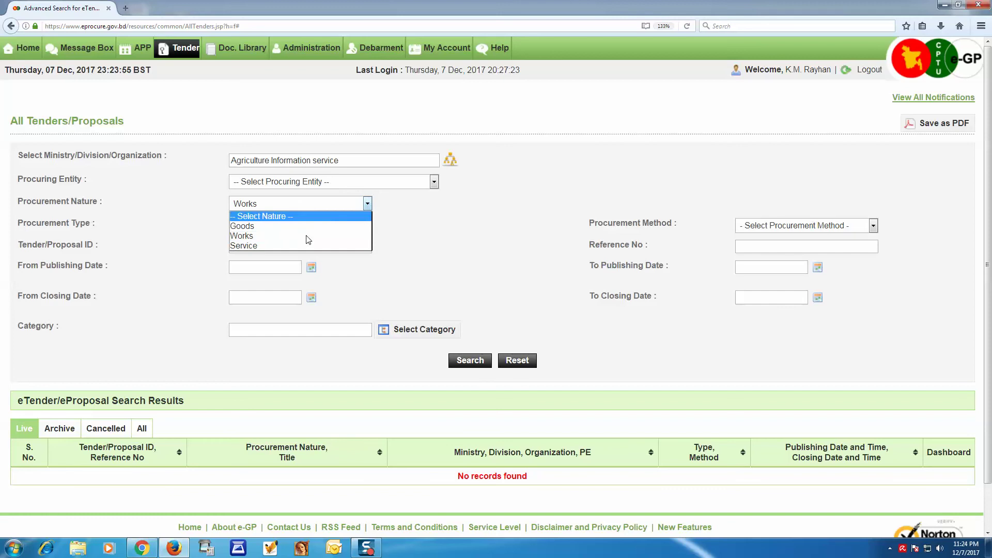
{"action": "left_click", "coordinate": [251, 247]}
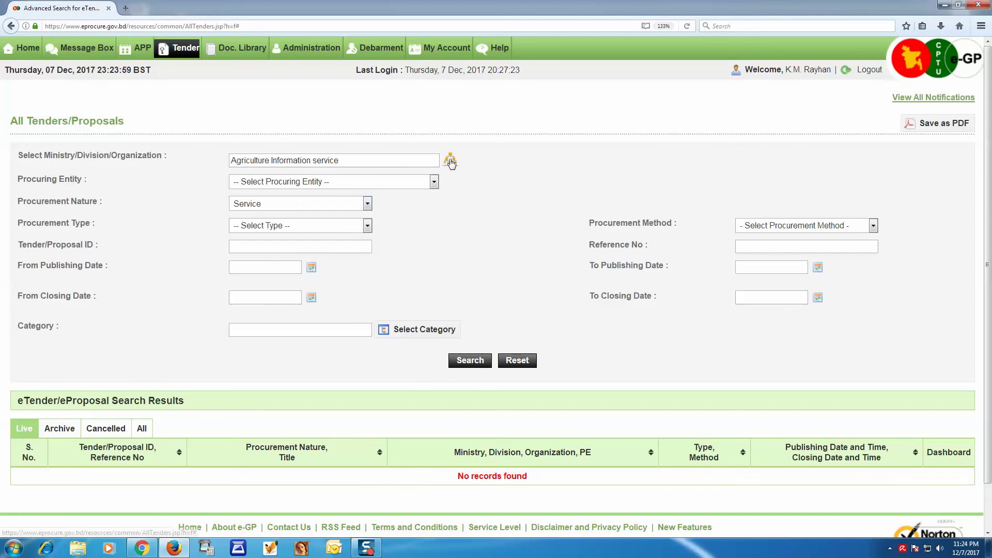
Set the organization filter to Ministry of Defence and check its procuring entities without choosing one
{"action": "left_click", "coordinate": [433, 170]}
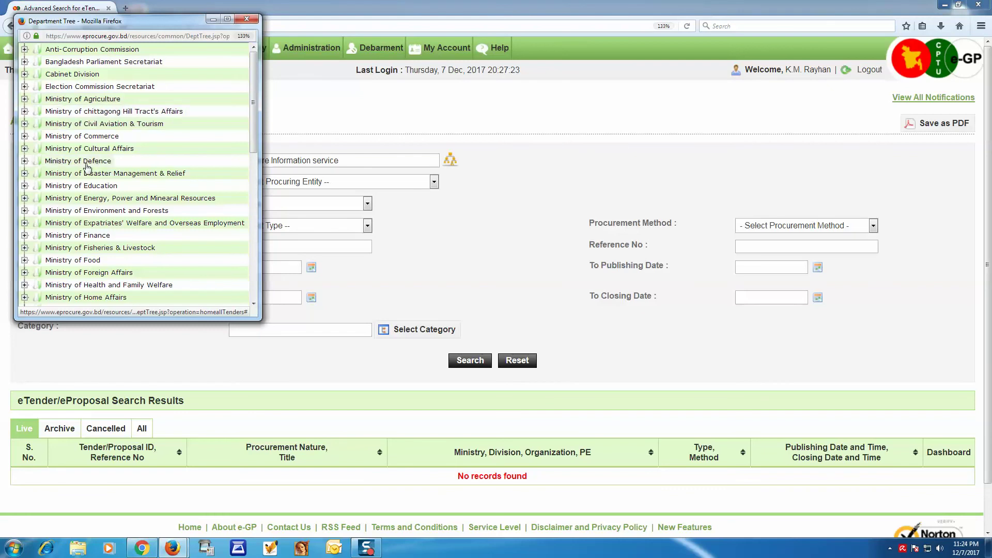
{"action": "double_click", "coordinate": [41, 162]}
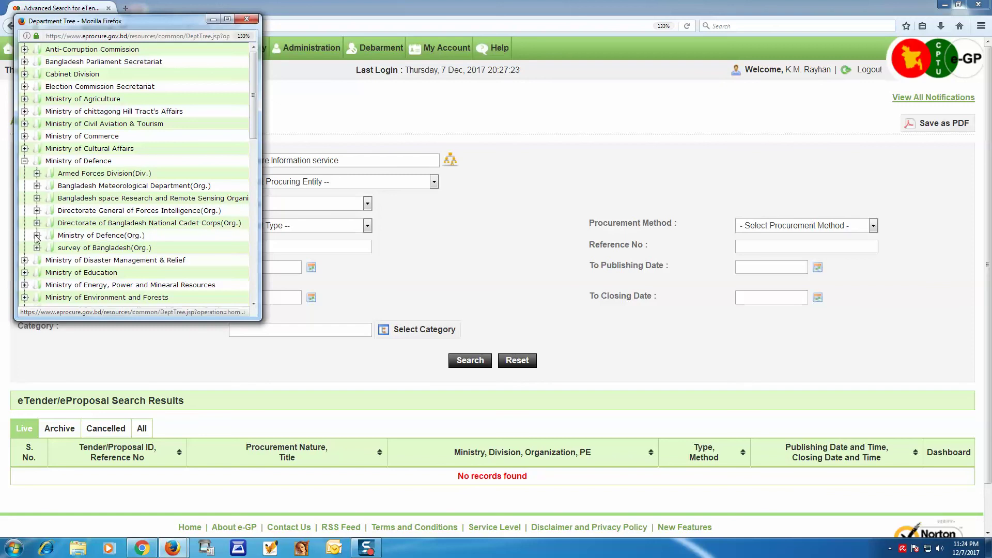
{"action": "left_click", "coordinate": [82, 236]}
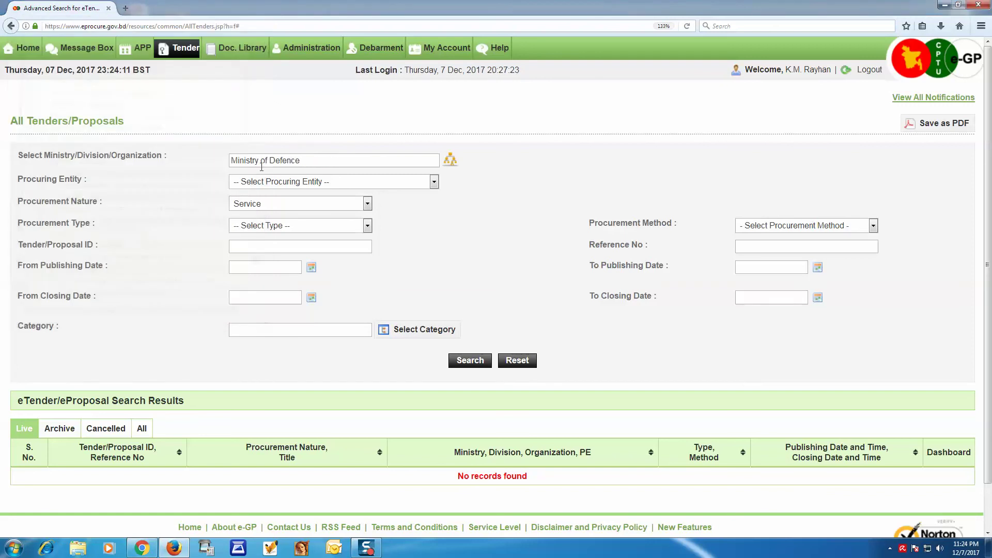
{"action": "left_click", "coordinate": [434, 183]}
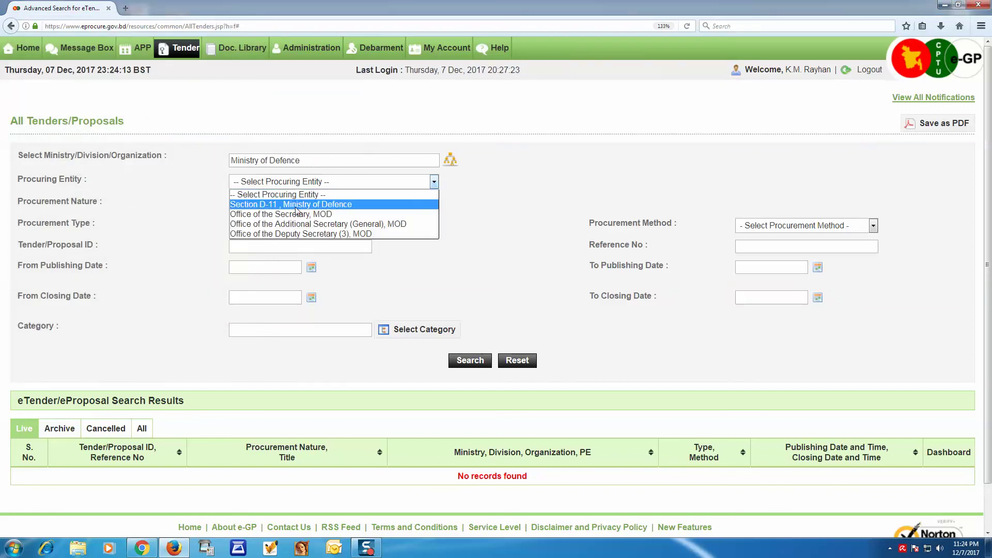
{"action": "left_click", "coordinate": [439, 224]}
Check the Ministry of Defence tenders by procurement nature, trying Goods, Works and Service in turn
{"action": "left_click", "coordinate": [368, 205]}
{"action": "left_click", "coordinate": [266, 225]}
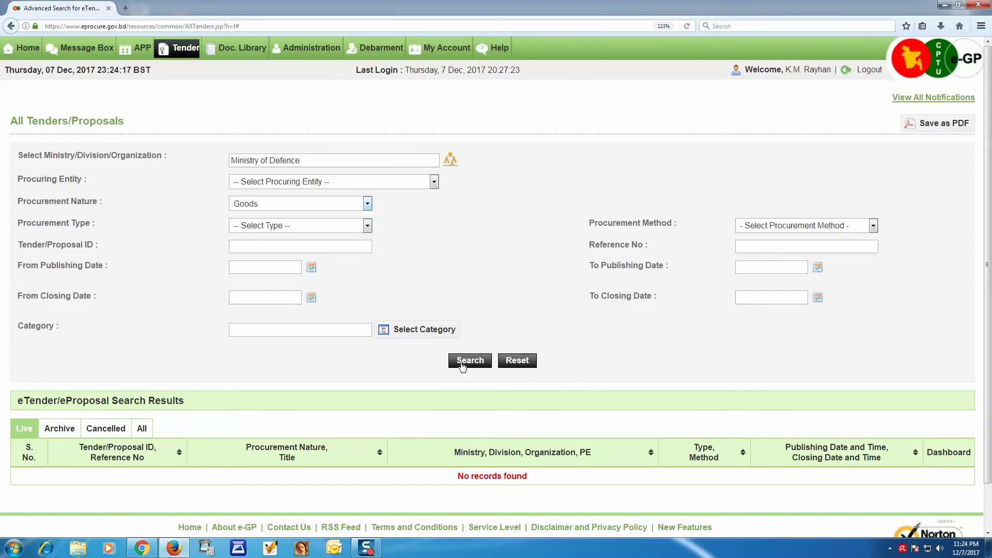
{"action": "left_click", "coordinate": [367, 205]}
{"action": "left_click", "coordinate": [262, 235]}
{"action": "left_click", "coordinate": [367, 205]}
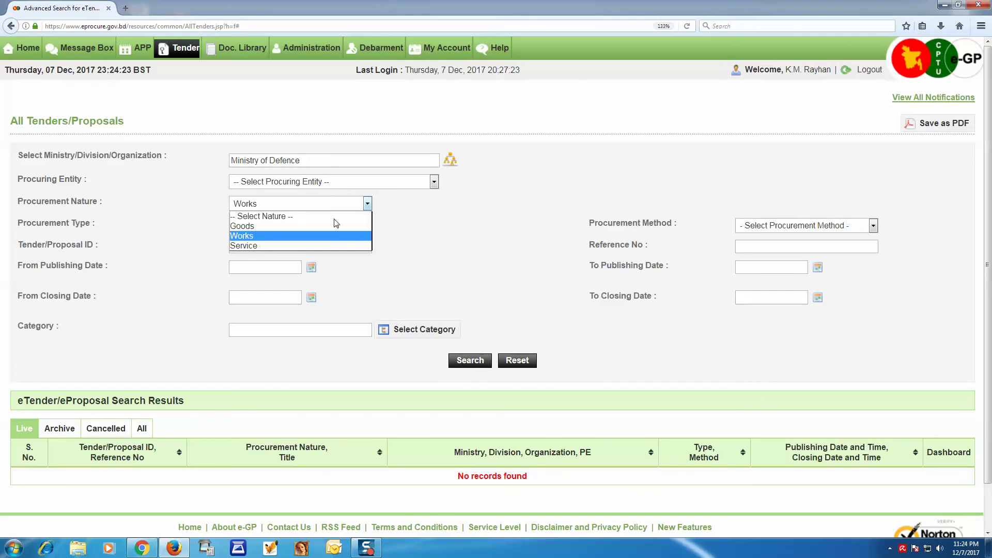
{"action": "left_click", "coordinate": [264, 246]}
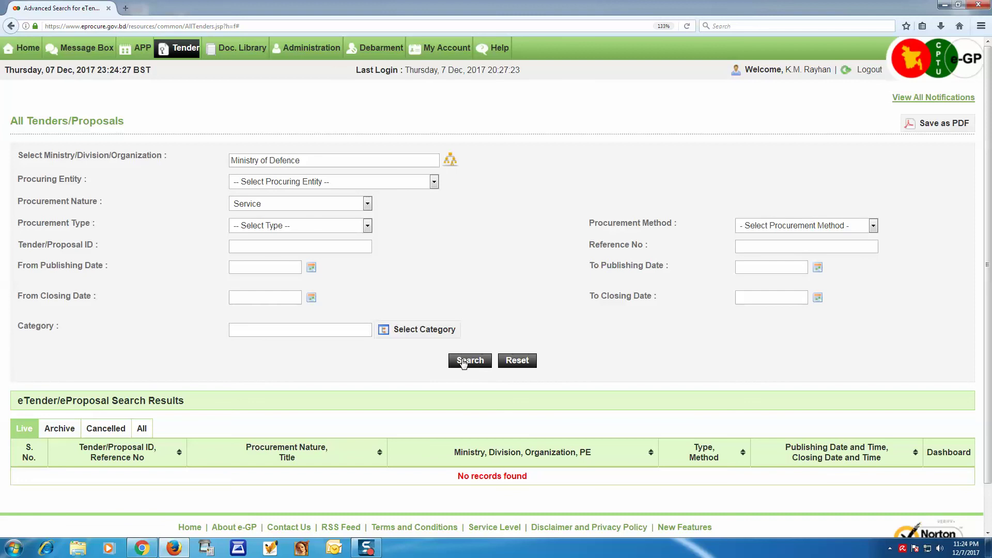
{"action": "left_click", "coordinate": [367, 228]}
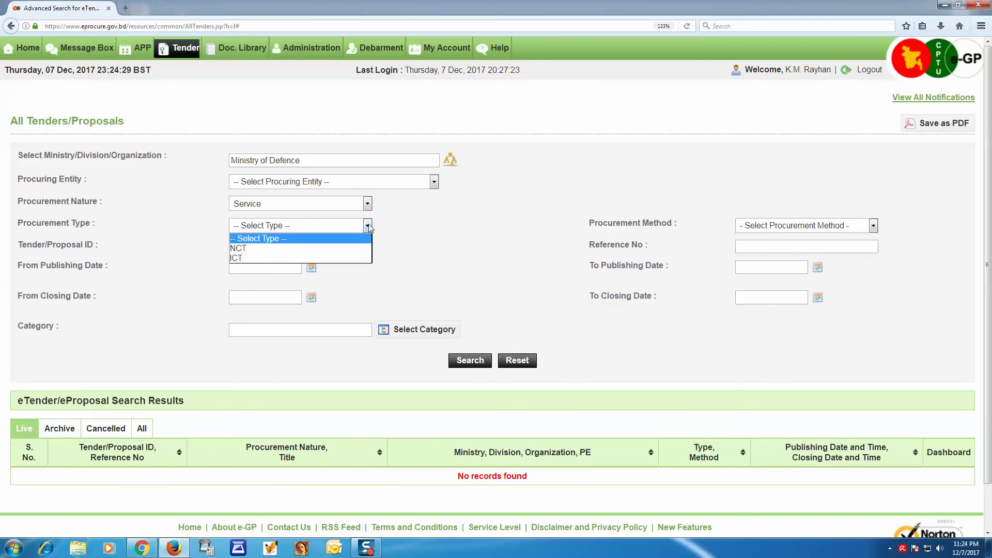
{"action": "left_click", "coordinate": [458, 242]}
{"action": "mouse_move", "coordinate": [198, 50]}
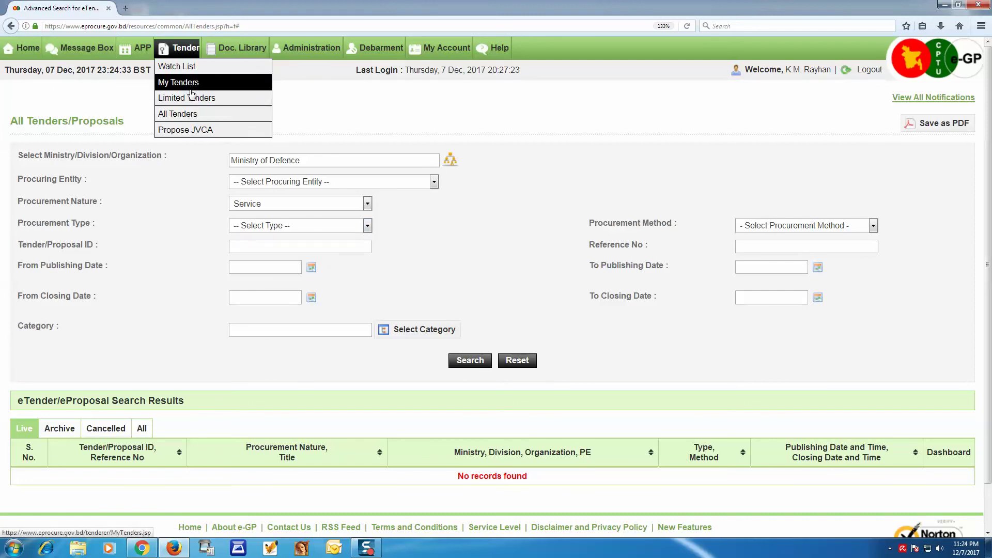
{"action": "left_click", "coordinate": [450, 160]}
{"action": "scroll", "coordinate": [138, 190], "scroll_direction": "down", "scroll_amount": 5}
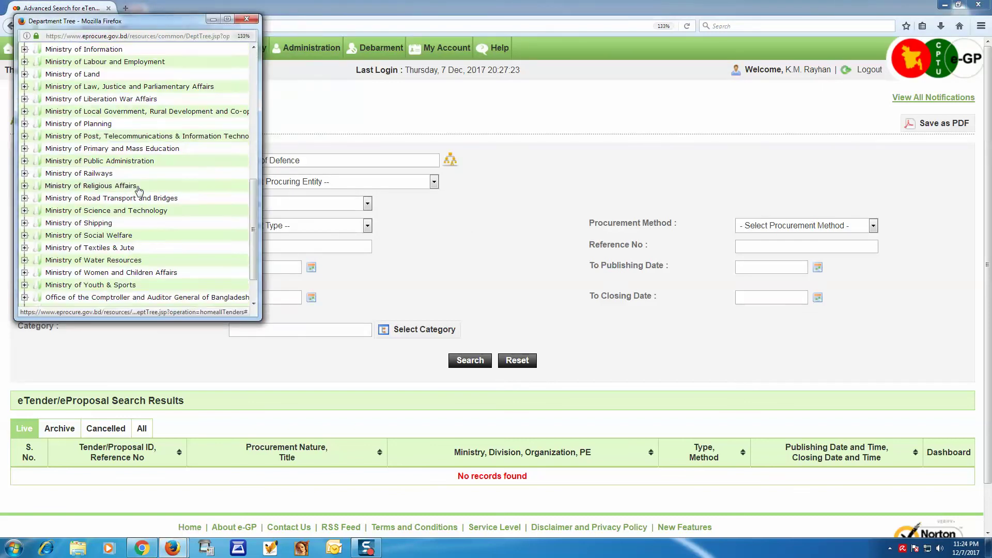
{"action": "scroll", "coordinate": [139, 189], "scroll_direction": "down", "scroll_amount": 2}
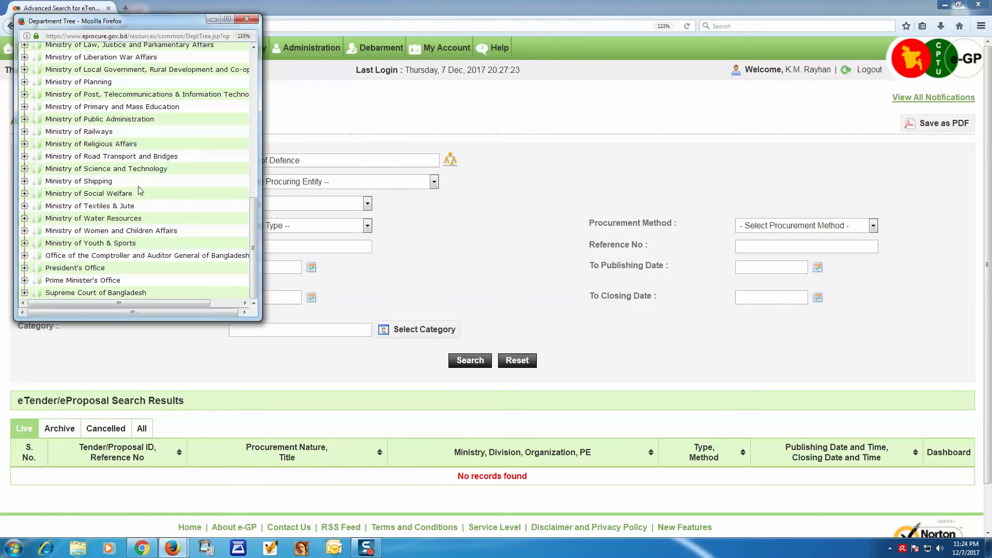
{"action": "left_click", "coordinate": [246, 19]}
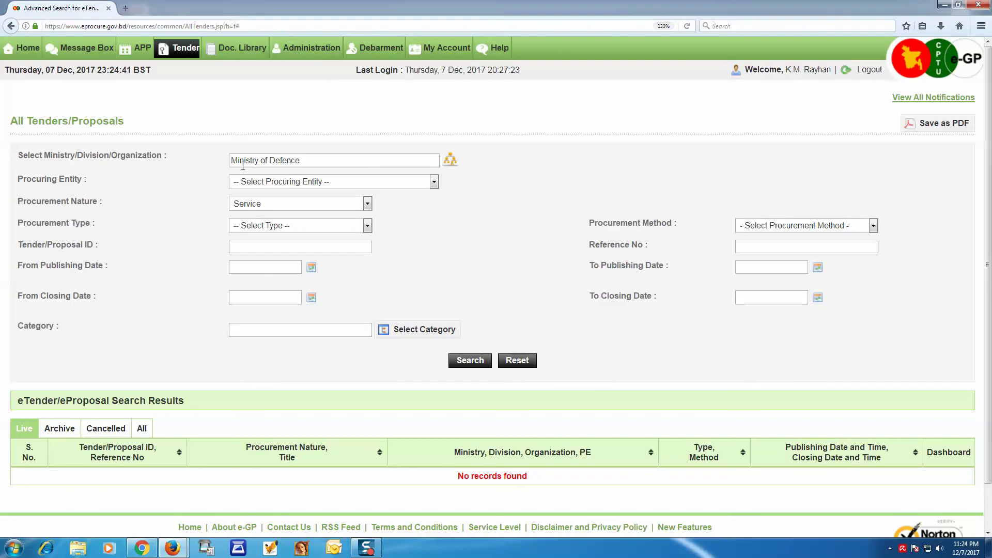
Set the organization filter to the Power Division organization, within the Power Division of the Ministry of Energy, Power and Minearal Resources
{"action": "left_click", "coordinate": [450, 160]}
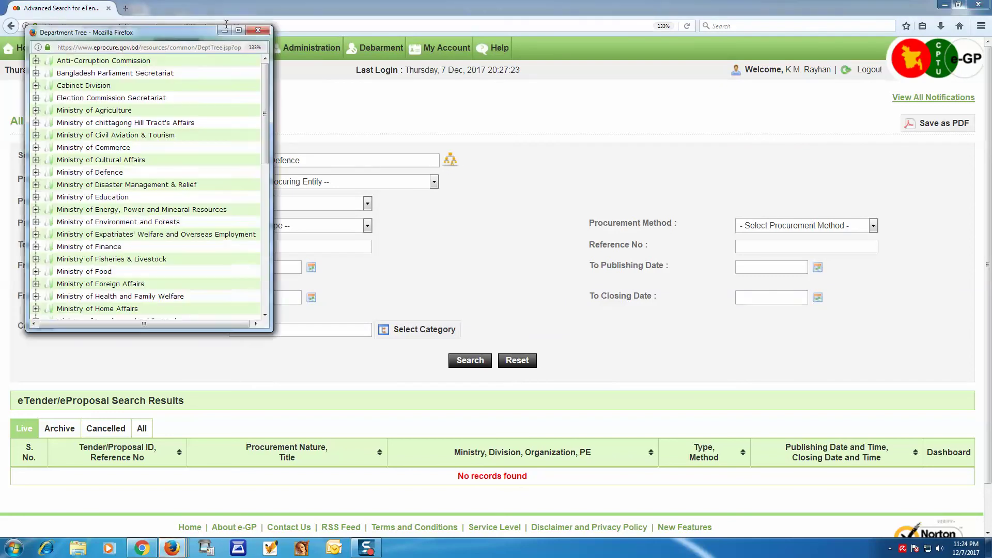
{"action": "left_click", "coordinate": [239, 33]}
{"action": "scroll", "coordinate": [170, 325], "scroll_direction": "down", "scroll_amount": 3}
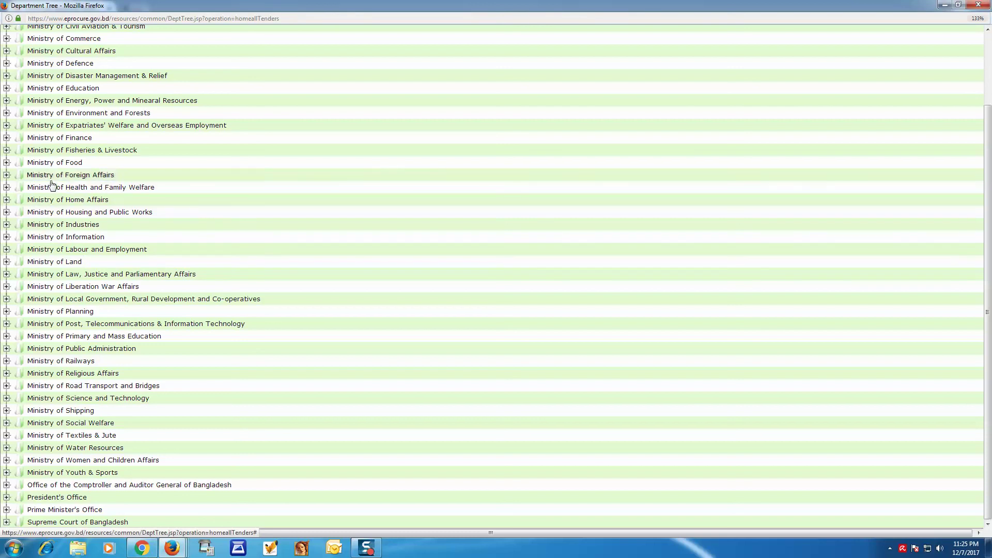
{"action": "left_click", "coordinate": [6, 100]}
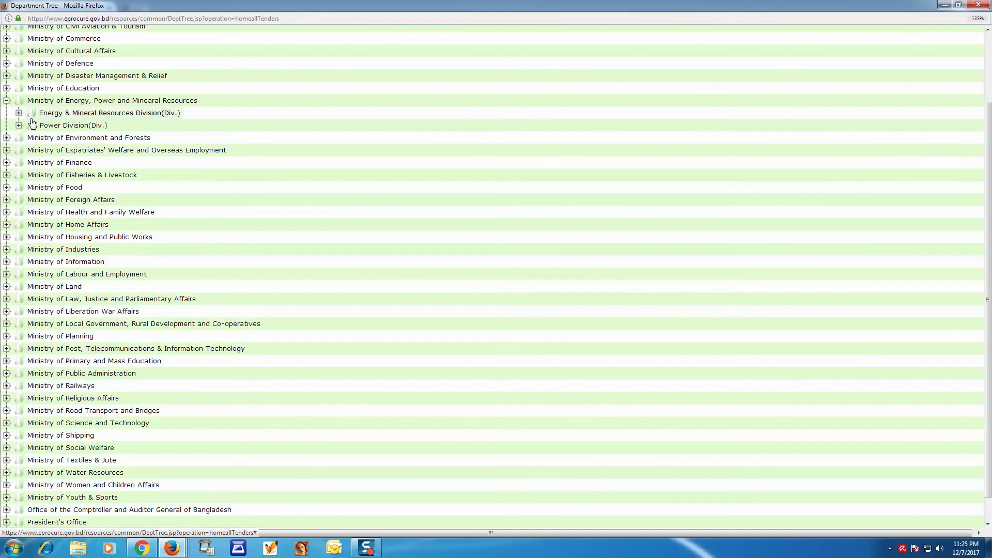
{"action": "left_click", "coordinate": [19, 126]}
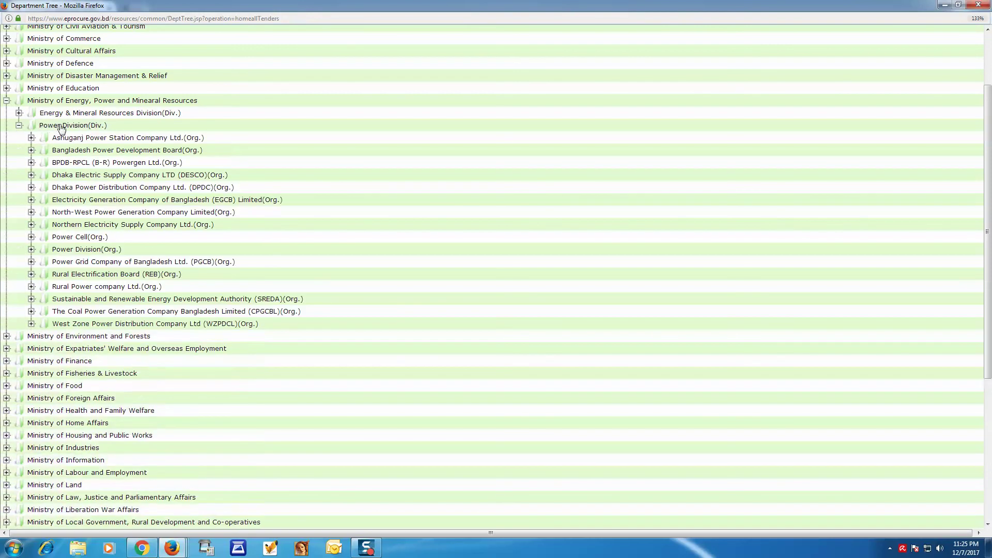
{"action": "left_click", "coordinate": [86, 249]}
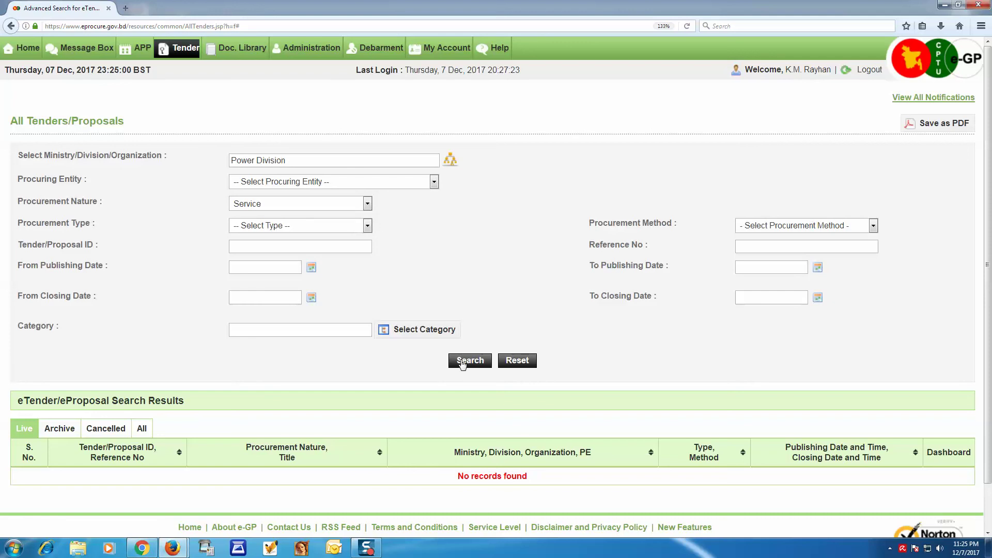
Check the Power Division tenders by procurement nature, trying Works and Goods in turn
{"action": "left_click", "coordinate": [367, 203]}
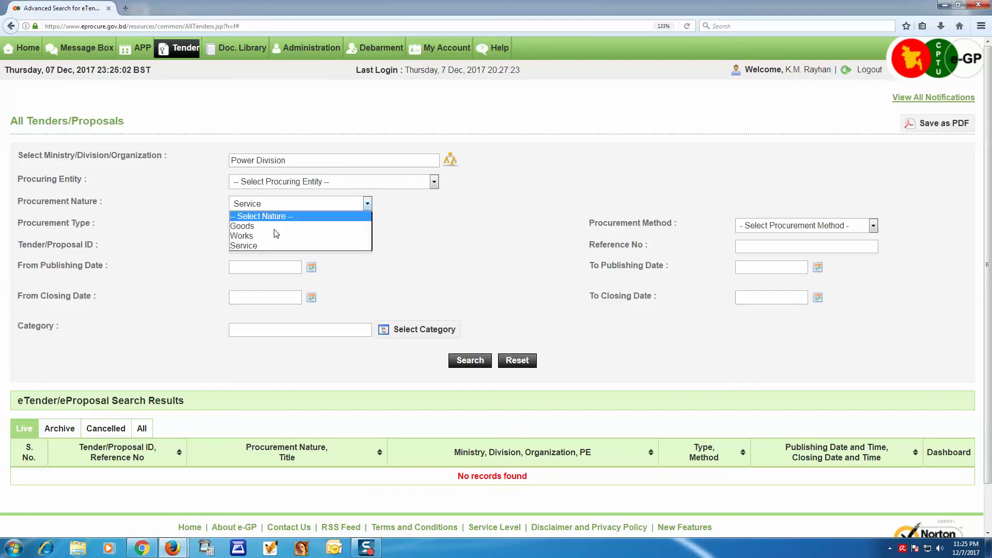
{"action": "left_click", "coordinate": [248, 239]}
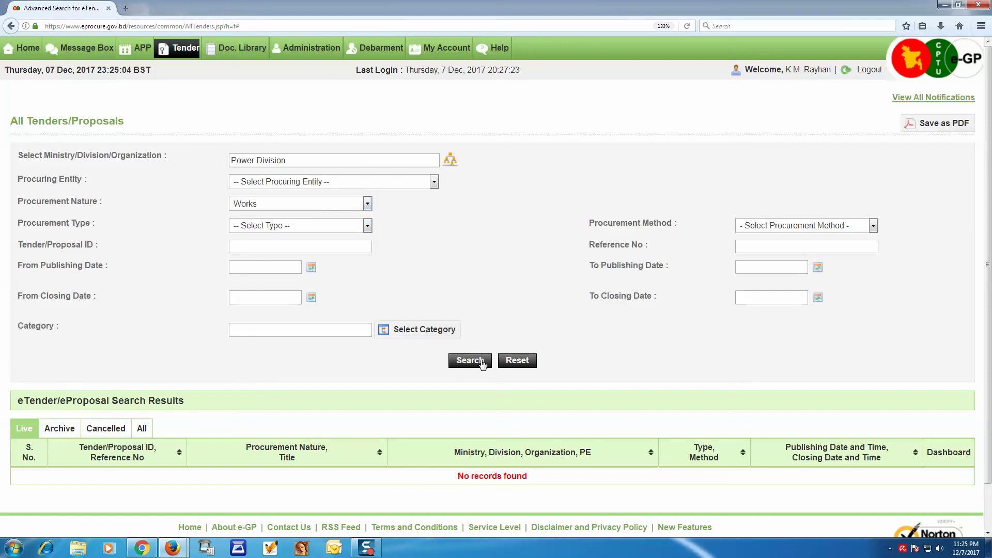
{"action": "left_click", "coordinate": [368, 204]}
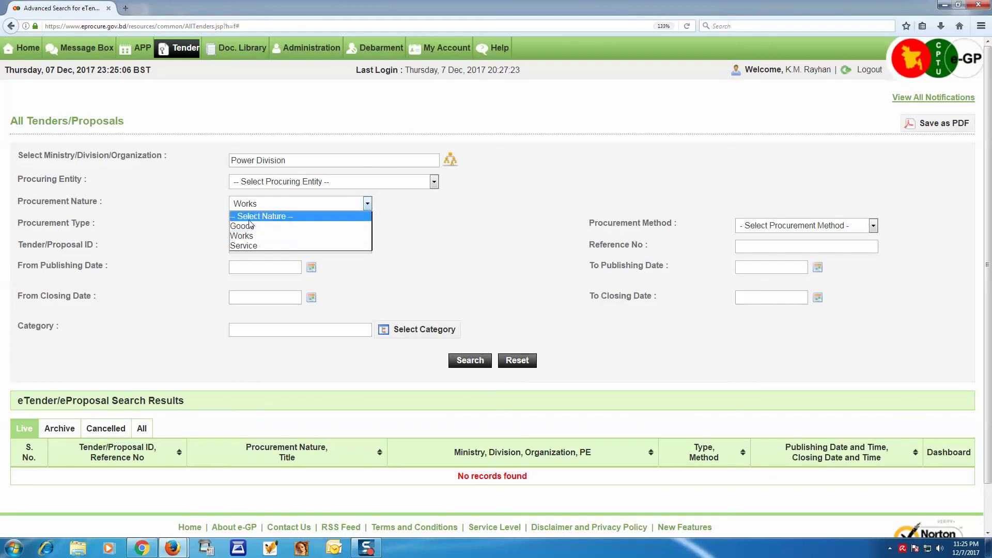
{"action": "left_click", "coordinate": [249, 228]}
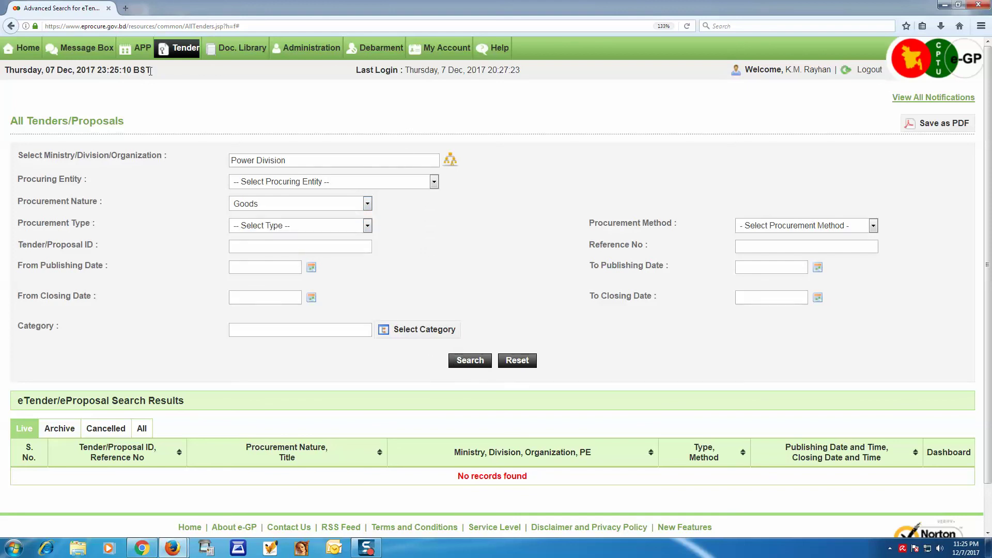
Reopen the All Tenders page and set the organization filter to Ministry of Local Government, Rural Development and Co-operatives
{"action": "mouse_move", "coordinate": [161, 49]}
{"action": "left_click", "coordinate": [173, 113]}
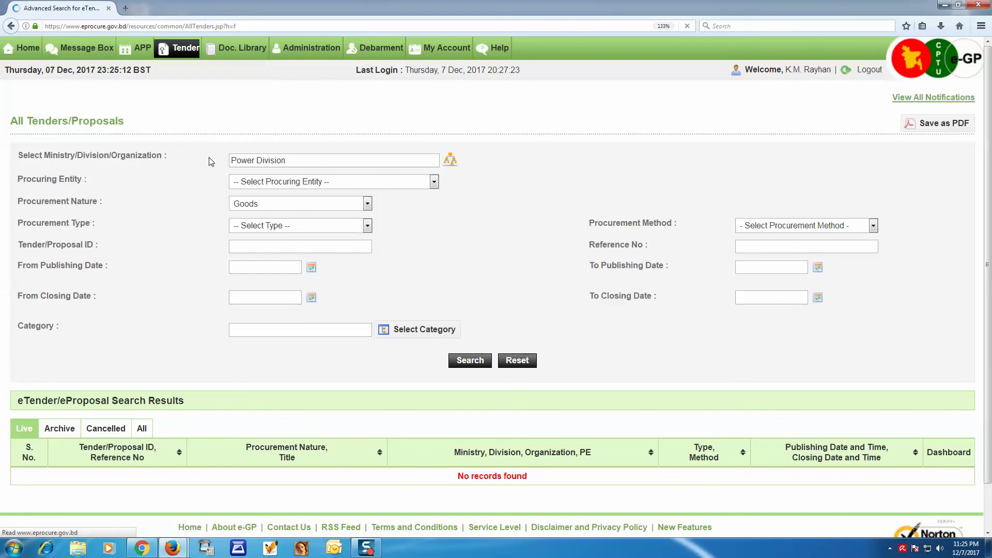
{"action": "left_click", "coordinate": [450, 159]}
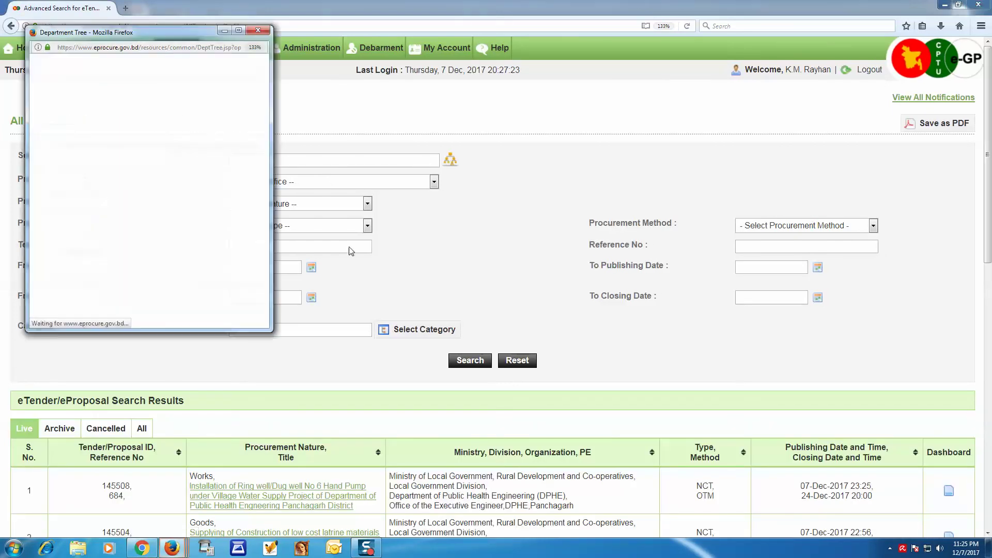
{"action": "left_click", "coordinate": [238, 30]}
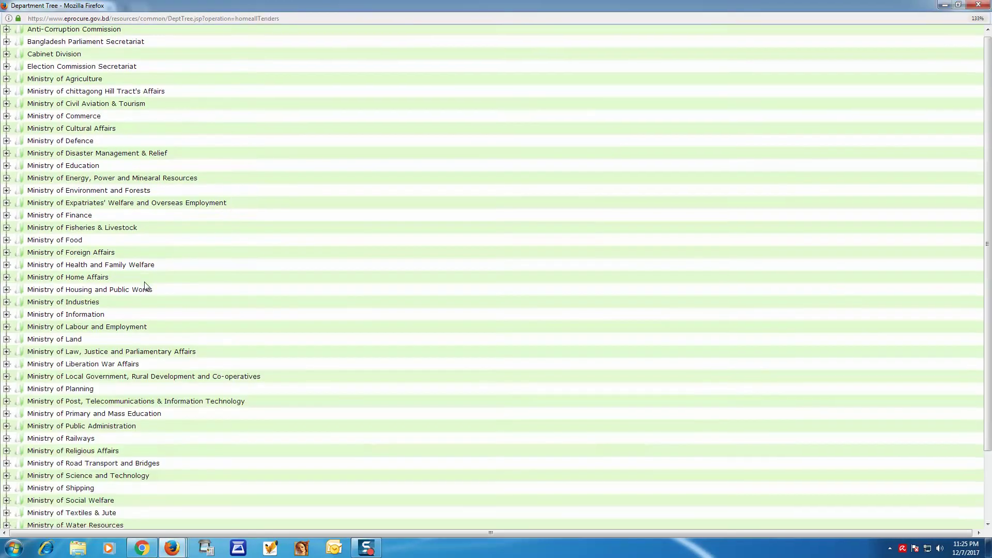
{"action": "scroll", "coordinate": [144, 281], "scroll_direction": "down", "scroll_amount": 2}
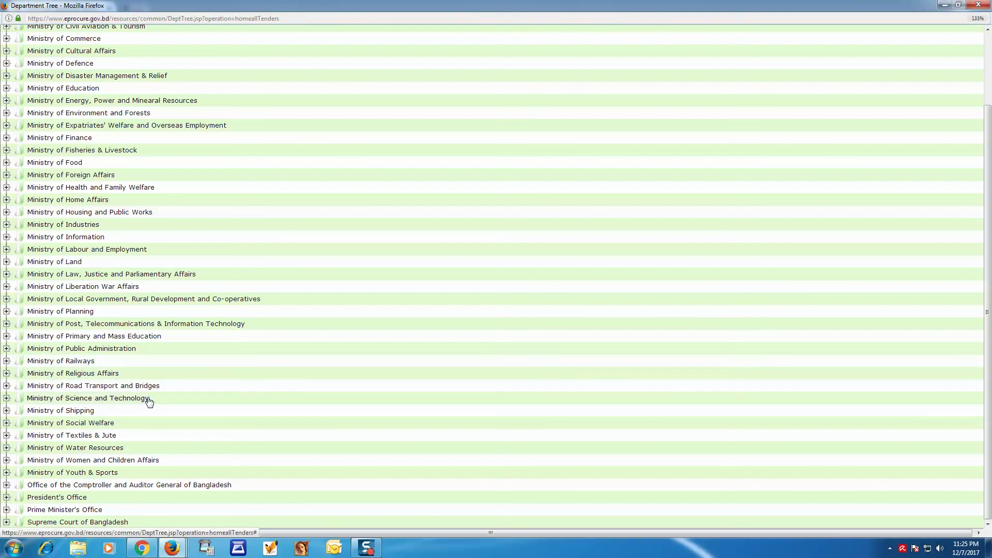
{"action": "left_click", "coordinate": [35, 303]}
{"action": "left_click", "coordinate": [42, 299]}
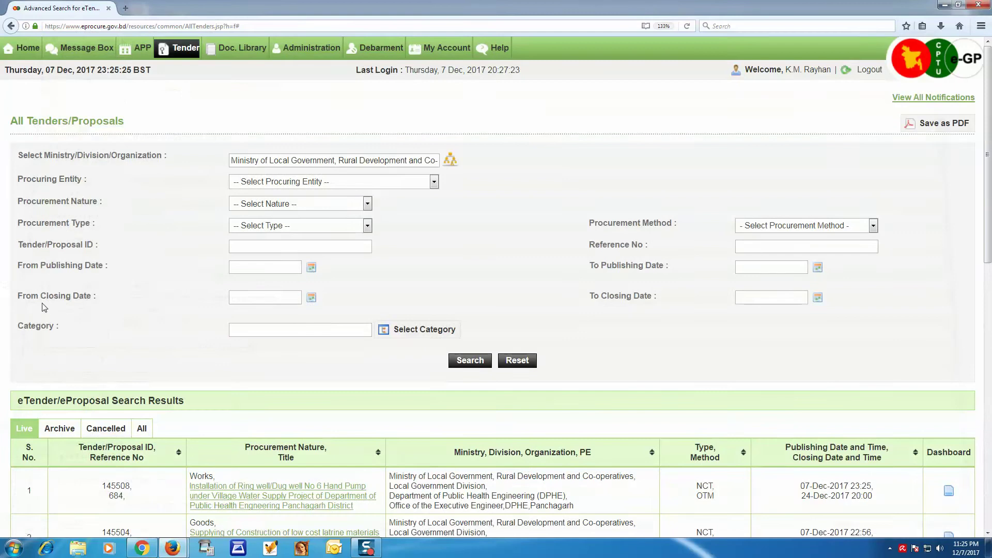
Narrow the organization filter to Local Government Division, under the Ministry of Local Government, Rural Development and Co-operatives
{"action": "left_click", "coordinate": [450, 161]}
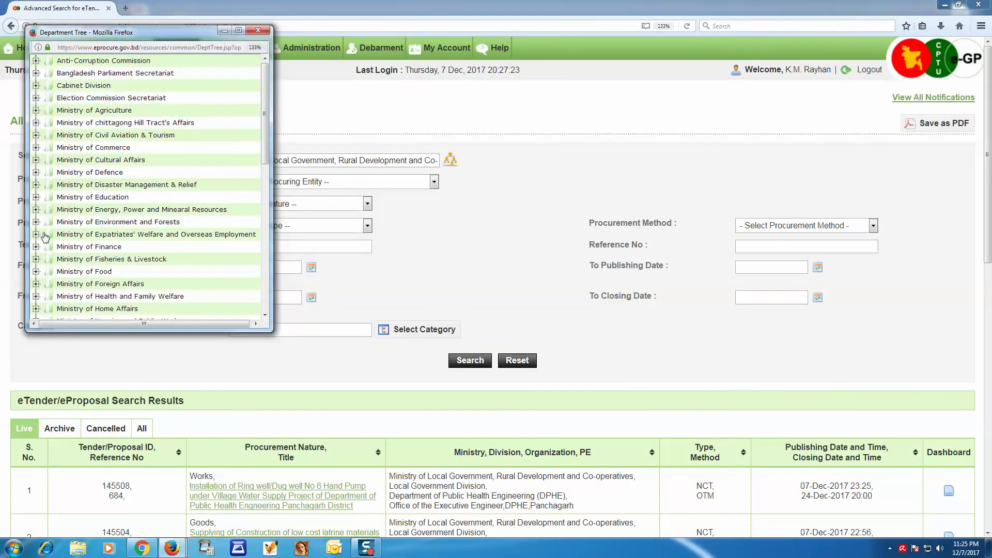
{"action": "scroll", "coordinate": [68, 171], "scroll_direction": "down", "scroll_amount": 10}
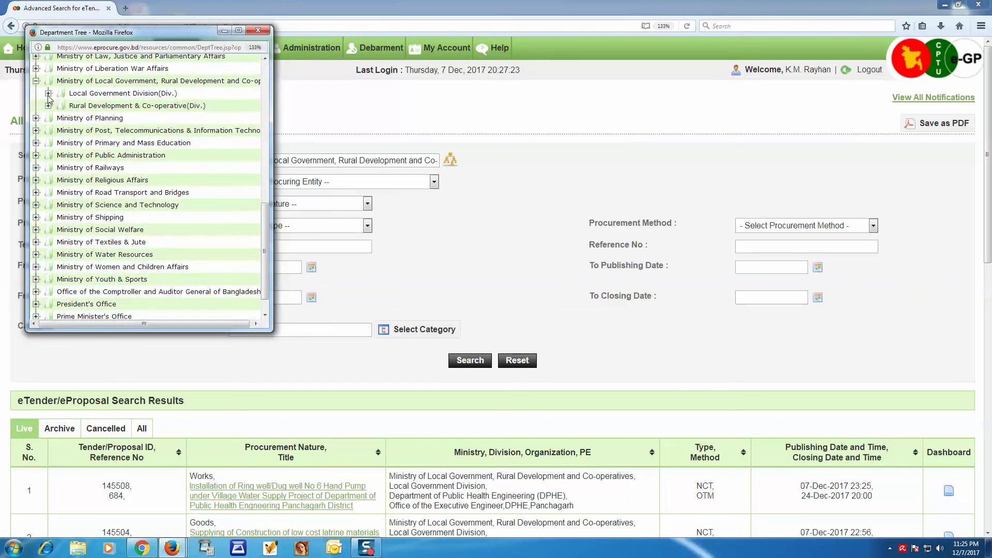
{"action": "left_click", "coordinate": [96, 96]}
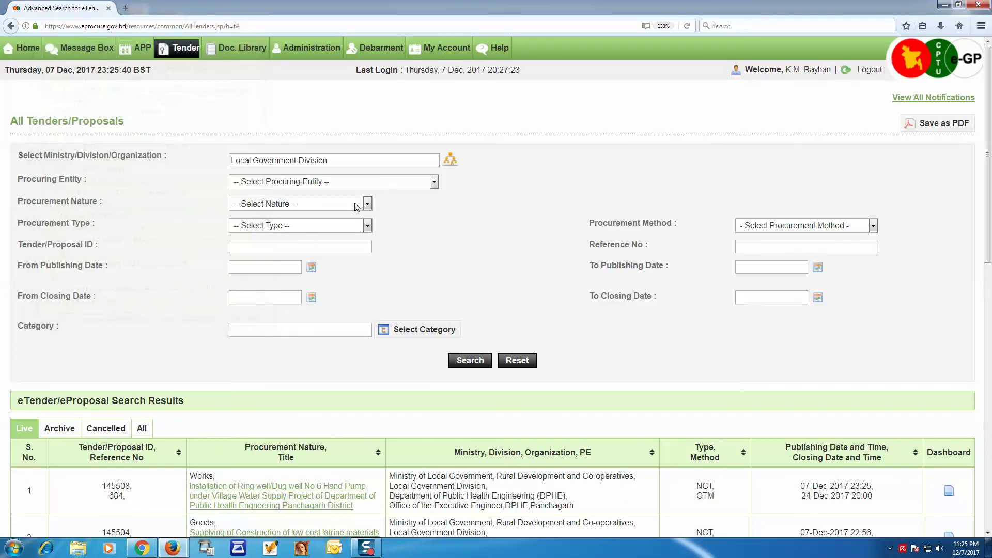
Check the Local Government Division tenders by procurement nature, trying Goods, Works and Service in turn
{"action": "left_click", "coordinate": [368, 204]}
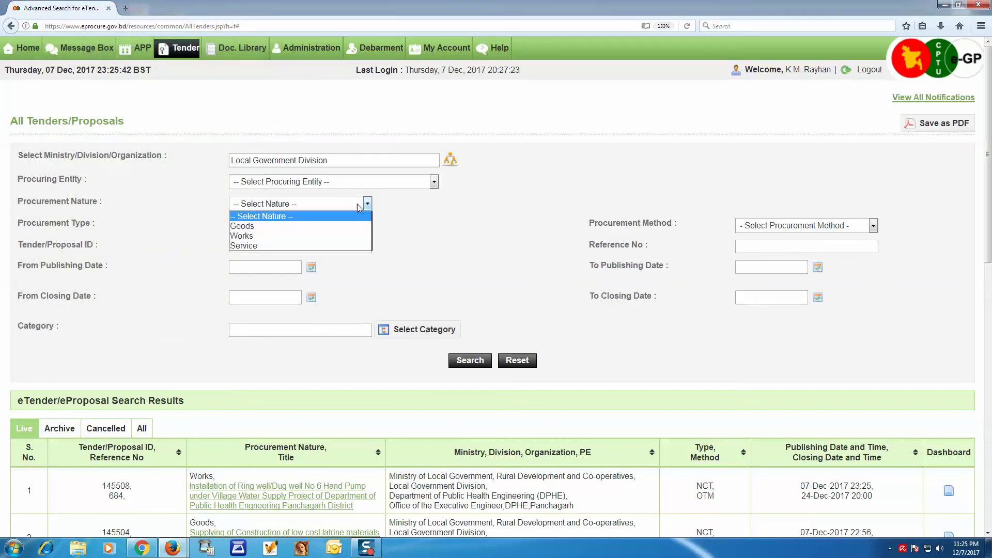
{"action": "left_click", "coordinate": [253, 227]}
{"action": "left_click", "coordinate": [481, 362]}
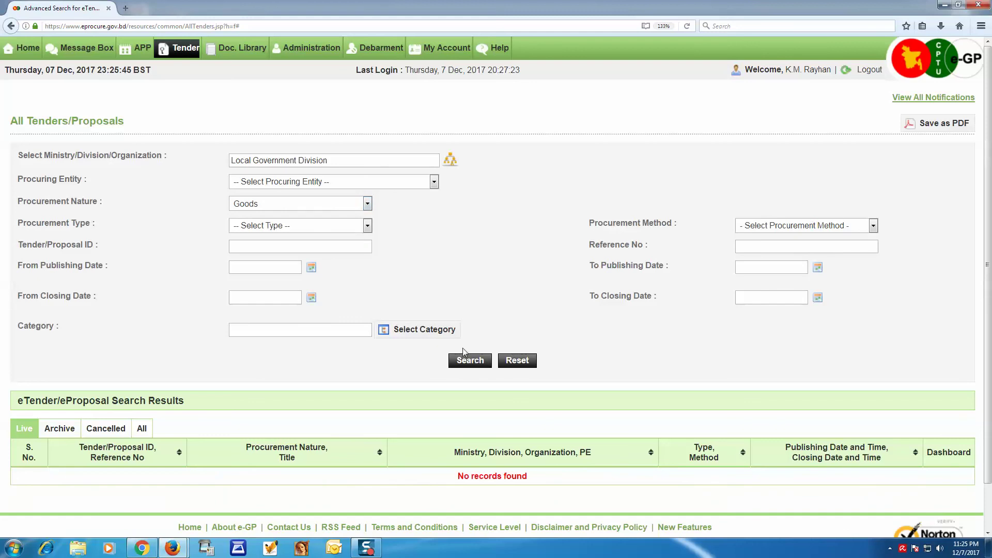
{"action": "left_click", "coordinate": [366, 204]}
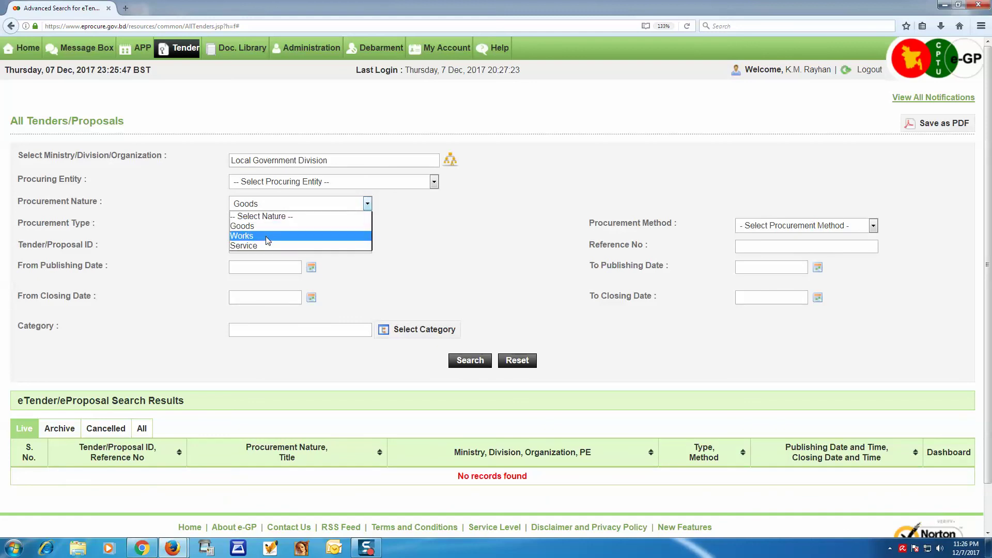
{"action": "left_click", "coordinate": [266, 235]}
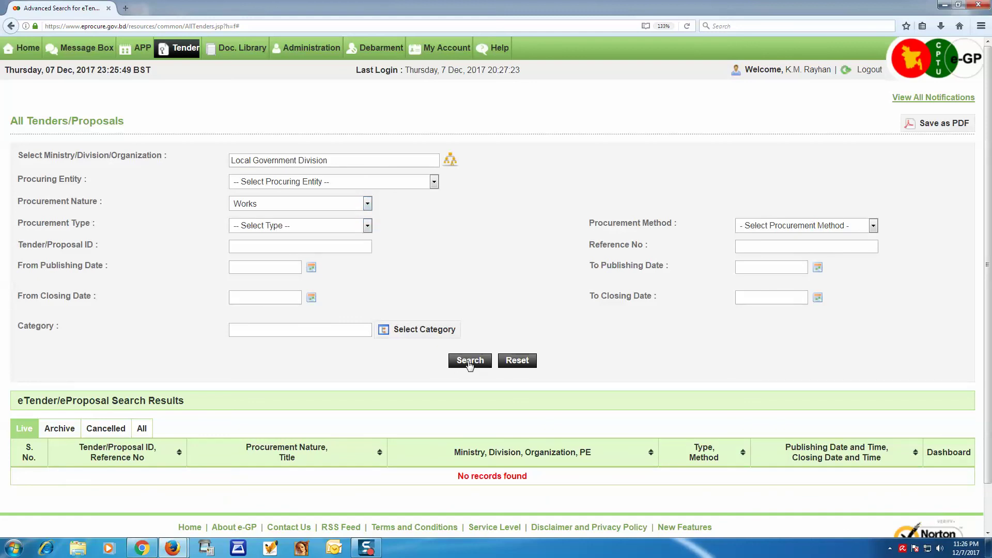
{"action": "left_click", "coordinate": [366, 205]}
{"action": "left_click", "coordinate": [264, 246]}
{"action": "scroll", "coordinate": [491, 264], "scroll_direction": "down", "scroll_amount": 2}
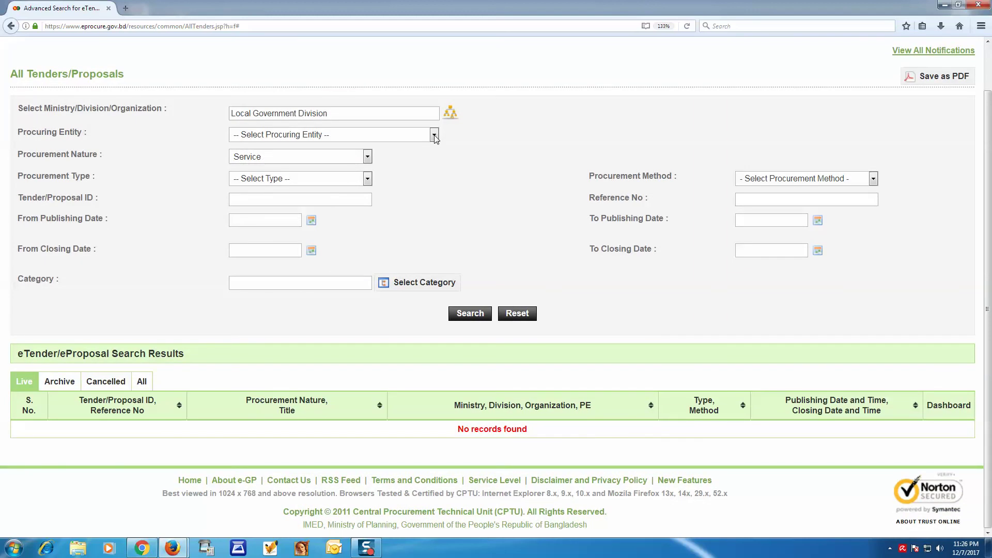
Set the organization filter to Chittagong City Corporation, under the Local Government Division
{"action": "left_click", "coordinate": [450, 113]}
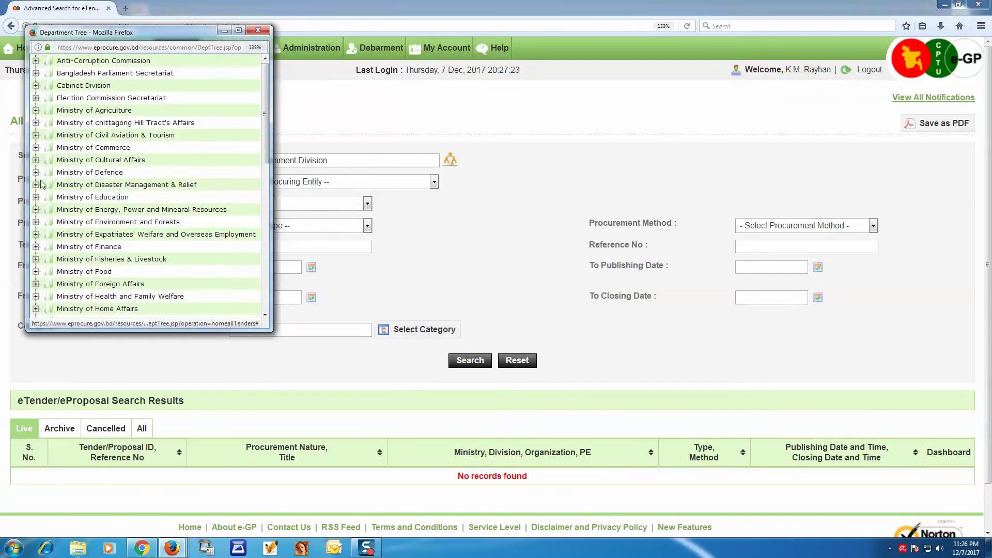
{"action": "scroll", "coordinate": [171, 200], "scroll_direction": "down", "scroll_amount": 2}
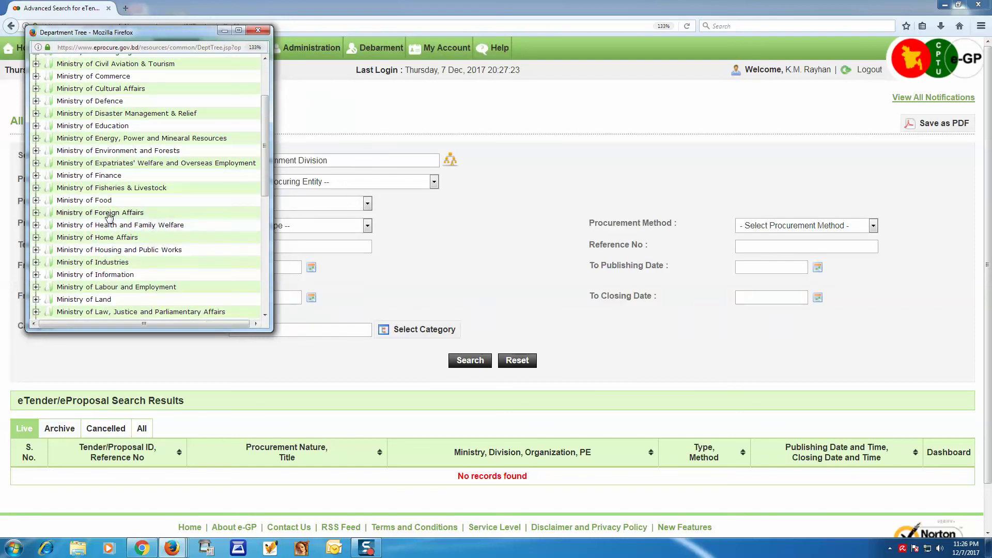
{"action": "scroll", "coordinate": [113, 216], "scroll_direction": "down", "scroll_amount": 7}
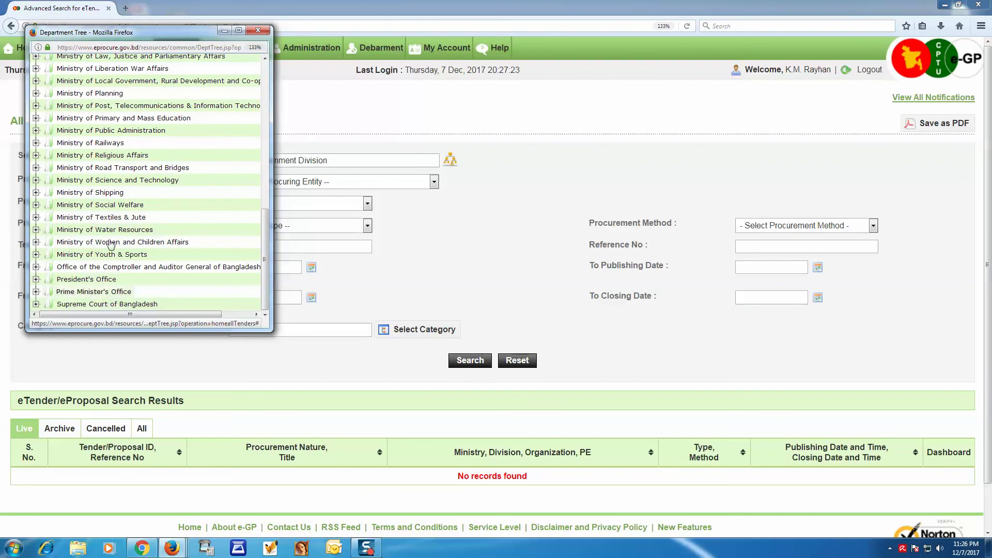
{"action": "left_click", "coordinate": [36, 81]}
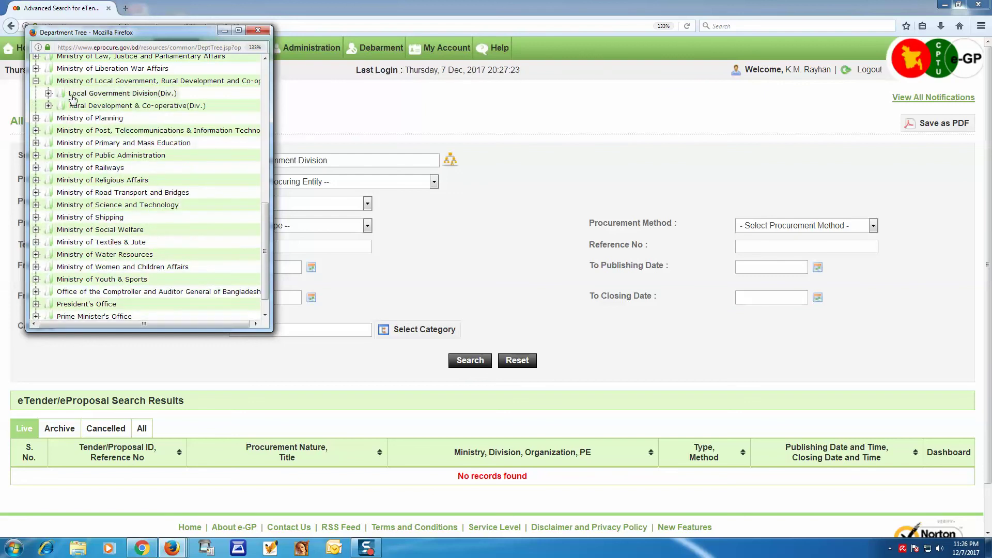
{"action": "left_click", "coordinate": [49, 94]}
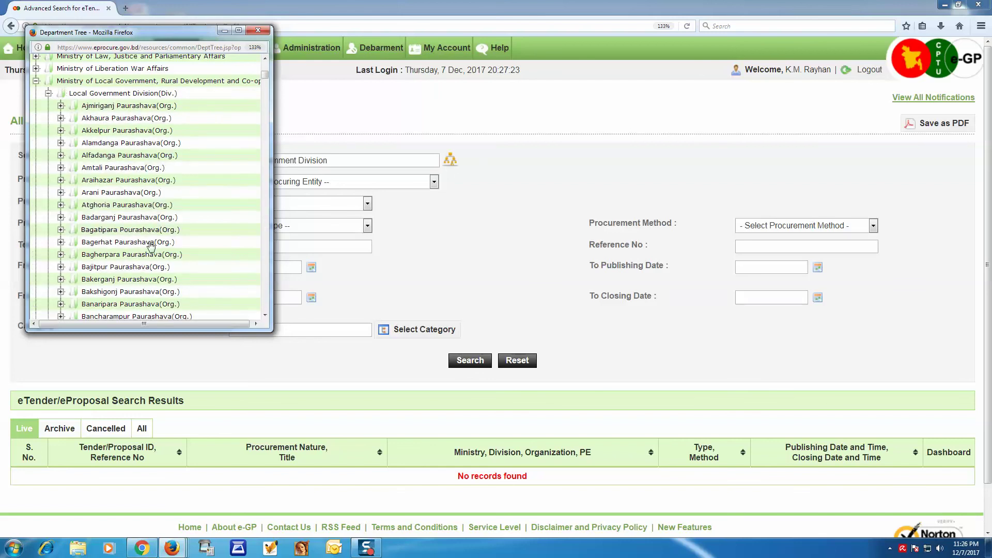
{"action": "scroll", "coordinate": [149, 248], "scroll_direction": "down", "scroll_amount": 10}
{"action": "scroll", "coordinate": [145, 253], "scroll_direction": "down", "scroll_amount": 6}
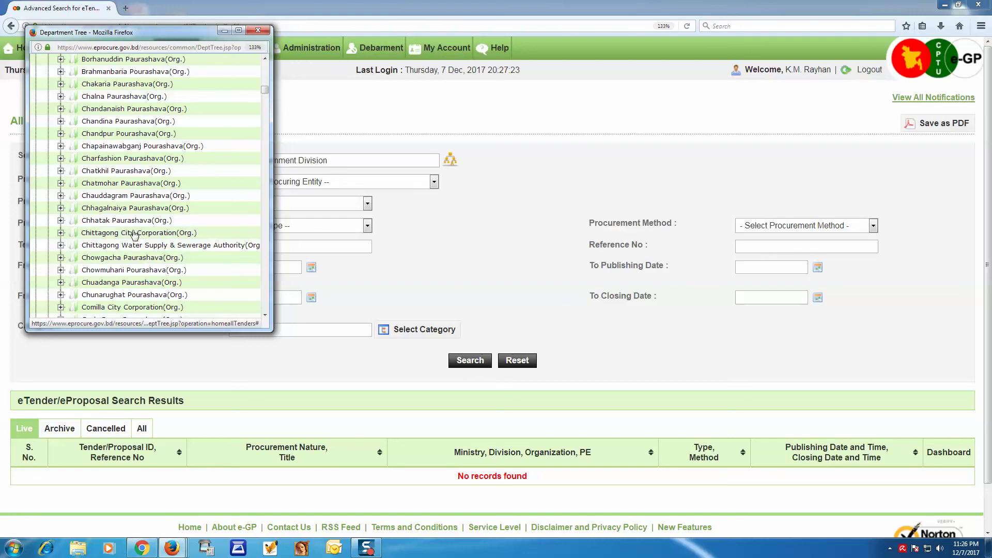
{"action": "left_click", "coordinate": [134, 234]}
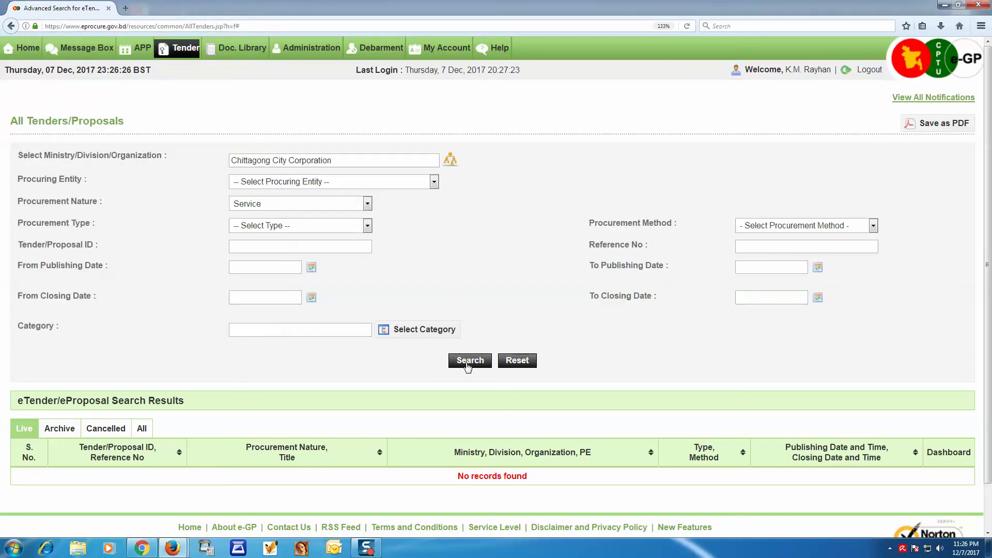
Search the Chittagong City Corporation tenders with the procurement nature set to Goods
{"action": "left_click", "coordinate": [369, 206]}
{"action": "left_click", "coordinate": [267, 226]}
{"action": "left_click", "coordinate": [476, 364]}
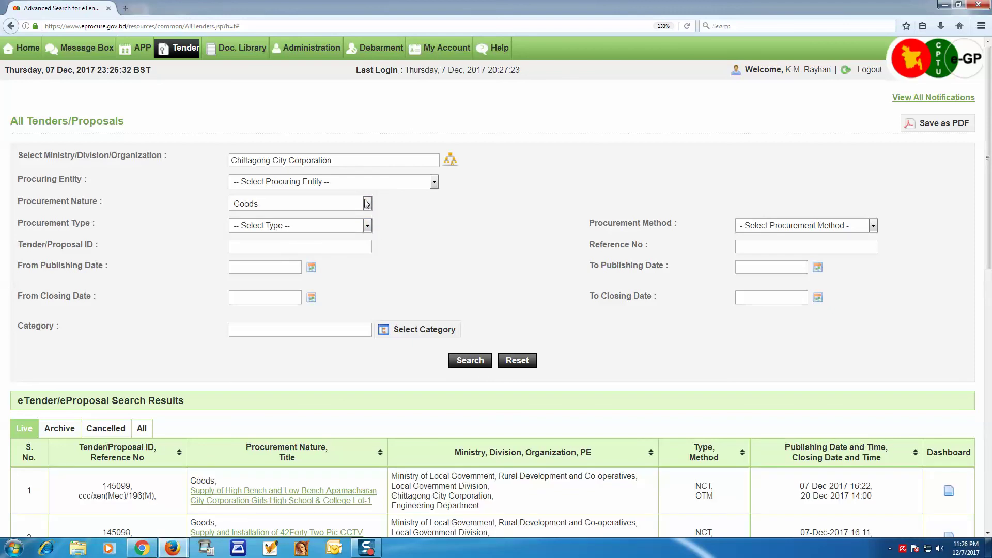
Set the procurement nature filter to Works and look through the listed Chittagong City Corporation tenders
{"action": "left_click", "coordinate": [366, 203]}
{"action": "left_click", "coordinate": [261, 239]}
{"action": "scroll", "coordinate": [490, 313], "scroll_direction": "down", "scroll_amount": 5}
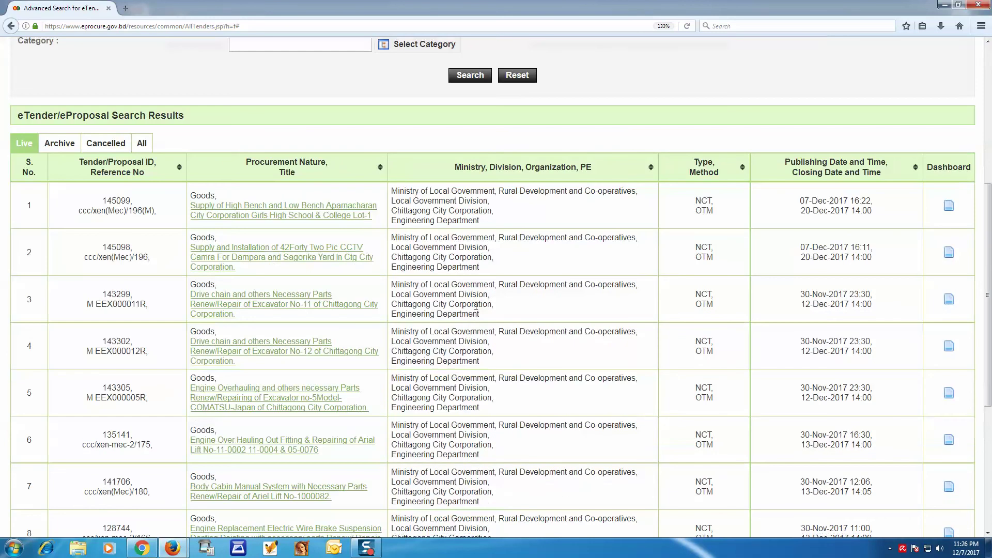
{"action": "scroll", "coordinate": [587, 282], "scroll_direction": "down", "scroll_amount": 5}
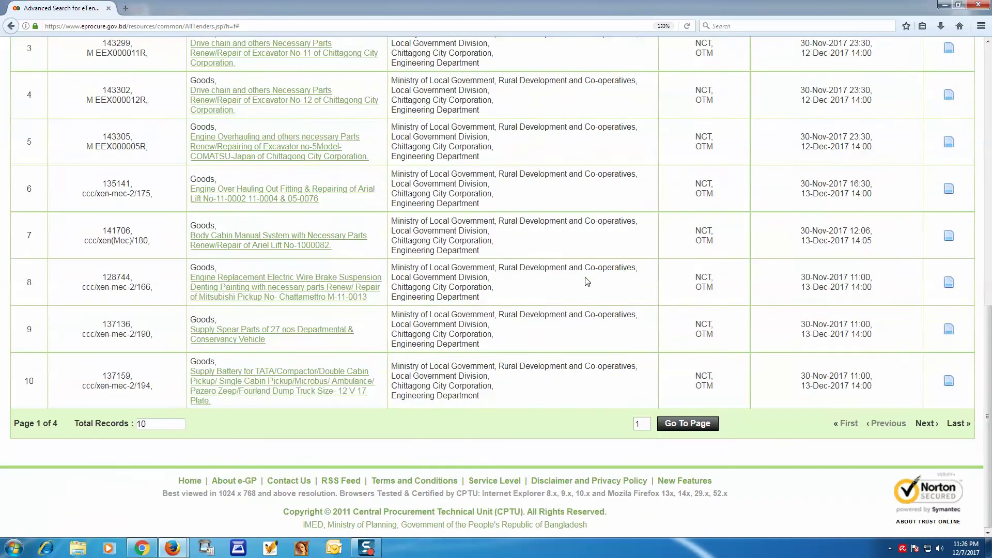
{"action": "scroll", "coordinate": [584, 284], "scroll_direction": "up", "scroll_amount": 8}
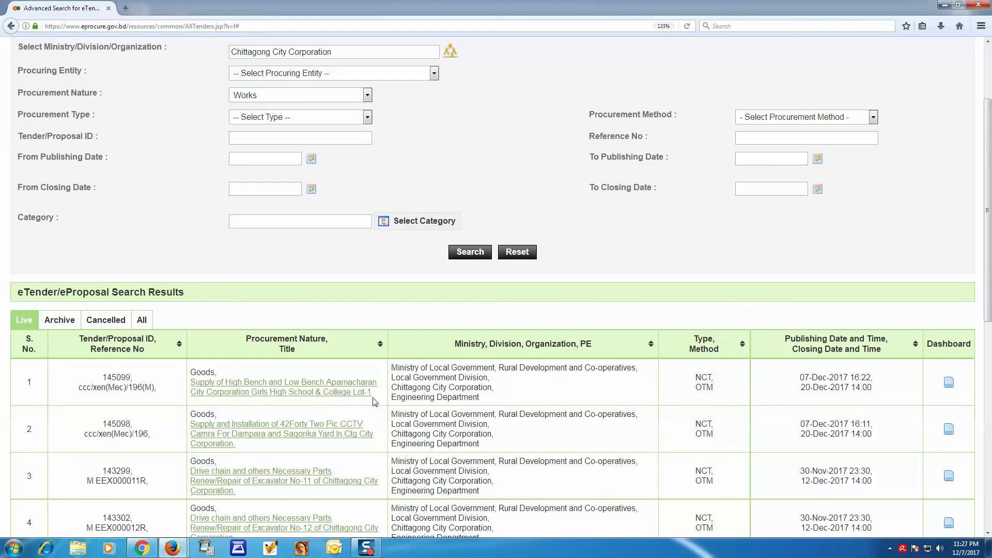
Open the notice for the Dampara and Sagorika Yard CCTV camera tender and read it through to the procuring entity details
{"action": "scroll", "coordinate": [354, 408], "scroll_direction": "down", "scroll_amount": 8}
{"action": "scroll", "coordinate": [345, 411], "scroll_direction": "up", "scroll_amount": 10}
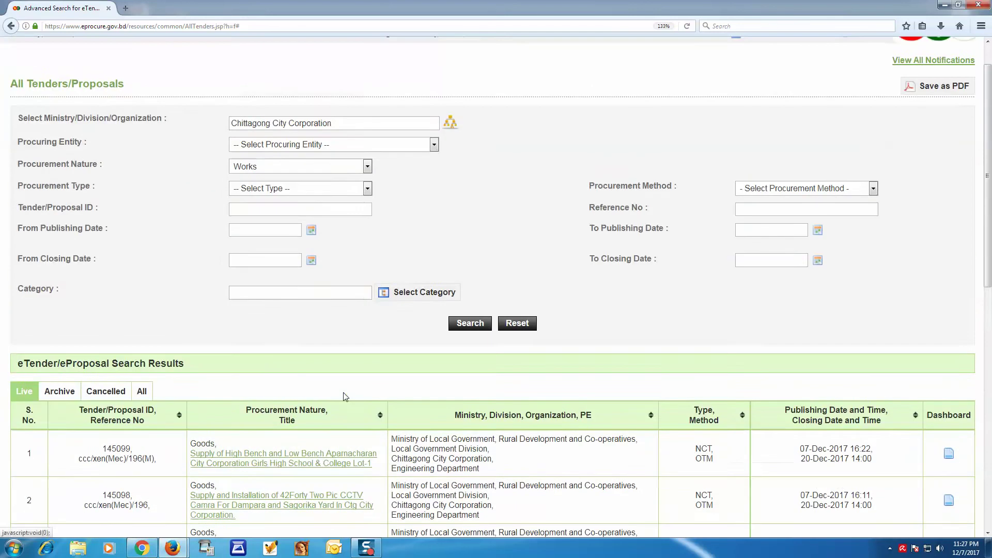
{"action": "scroll", "coordinate": [355, 383], "scroll_direction": "down", "scroll_amount": 7}
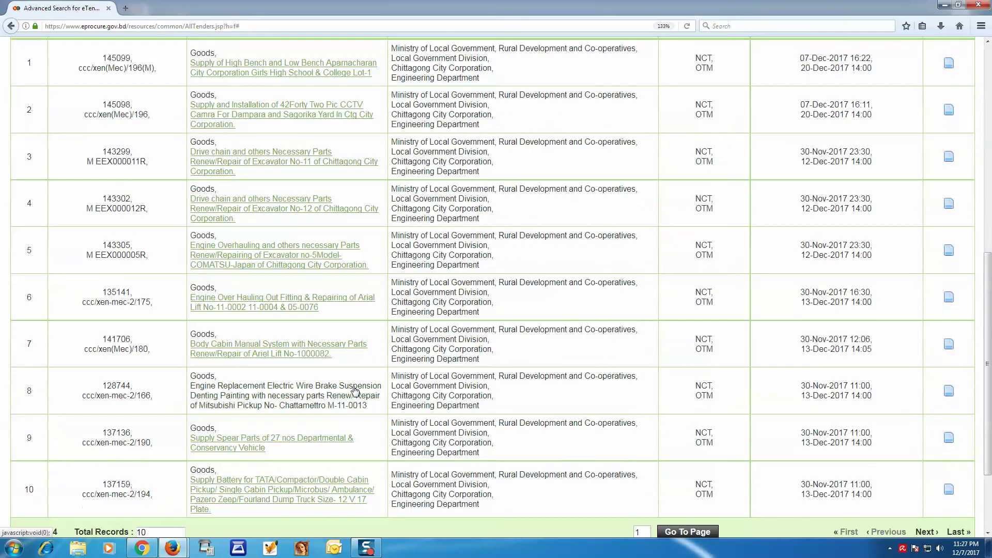
{"action": "left_click", "coordinate": [290, 116]}
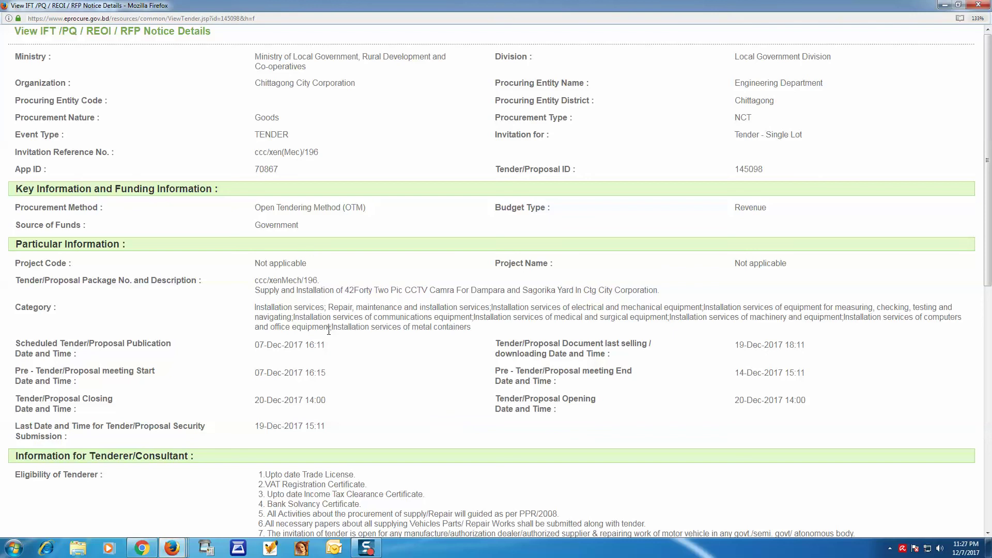
{"action": "scroll", "coordinate": [376, 352], "scroll_direction": "down", "scroll_amount": 1}
{"action": "scroll", "coordinate": [376, 353], "scroll_direction": "down", "scroll_amount": 5}
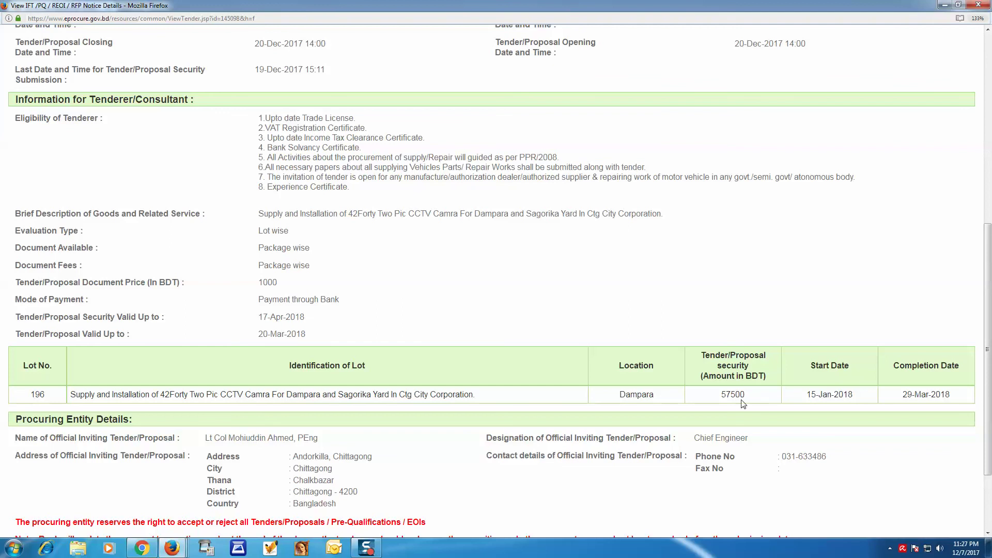
{"action": "scroll", "coordinate": [604, 440], "scroll_direction": "down", "scroll_amount": 2}
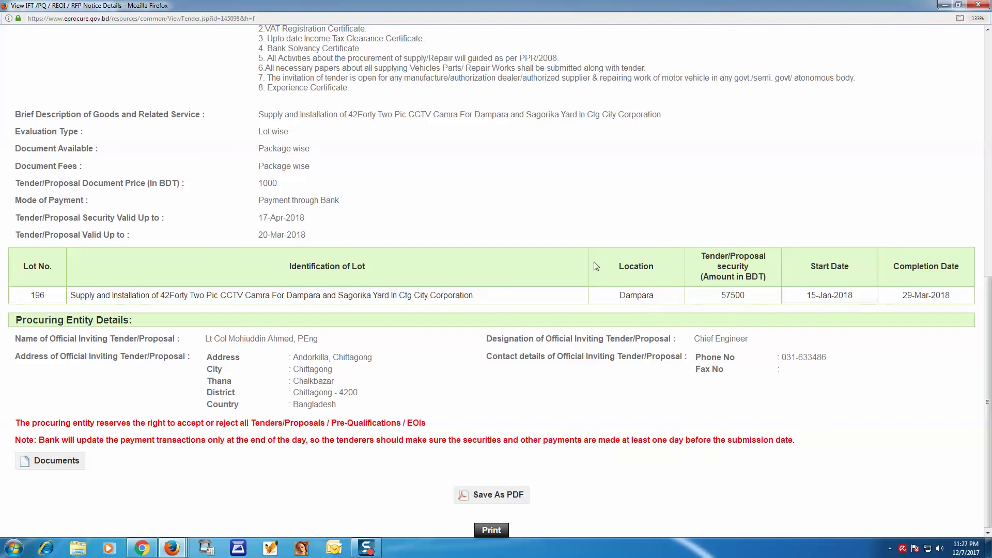
{"action": "scroll", "coordinate": [589, 271], "scroll_direction": "up", "scroll_amount": 8}
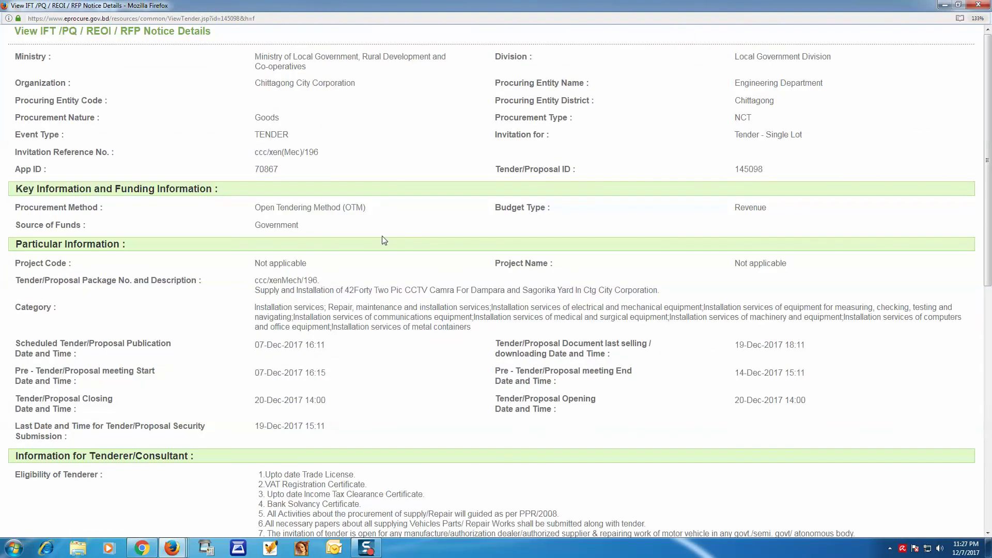
Highlight the procurement nature in the CCTV tender notice, and review its dates, eligibility, lot and procuring entity sections
{"action": "left_click_drag", "start_coordinate": [283, 123], "coordinate": [222, 127]}
{"action": "left_click", "coordinate": [224, 127]}
{"action": "left_click_drag", "start_coordinate": [288, 121], "coordinate": [234, 122]}
{"action": "left_click", "coordinate": [209, 127]}
{"action": "left_click_drag", "start_coordinate": [294, 119], "coordinate": [244, 127]}
{"action": "left_click", "coordinate": [210, 131]}
{"action": "scroll", "coordinate": [691, 152], "scroll_direction": "down", "scroll_amount": 5}
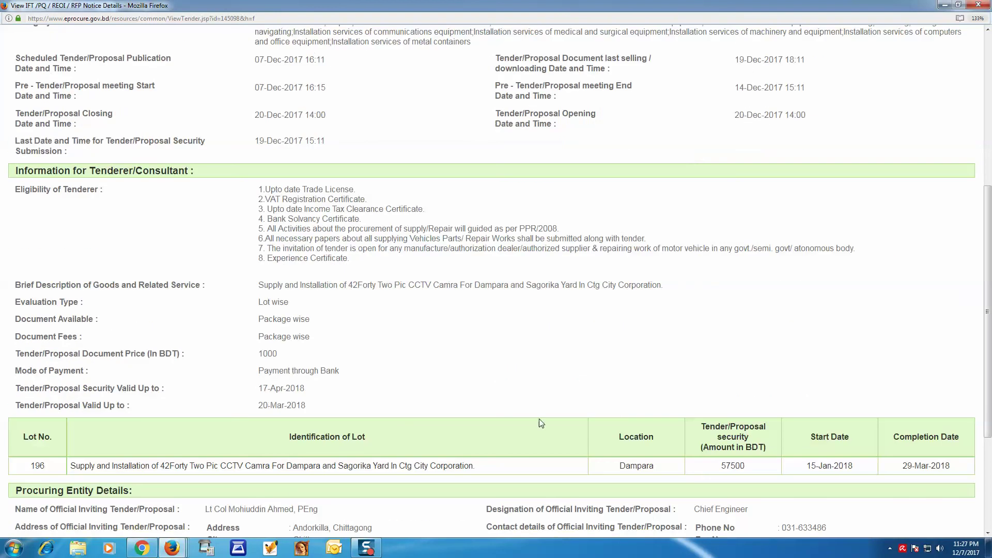
{"action": "scroll", "coordinate": [509, 313], "scroll_direction": "down", "scroll_amount": 3}
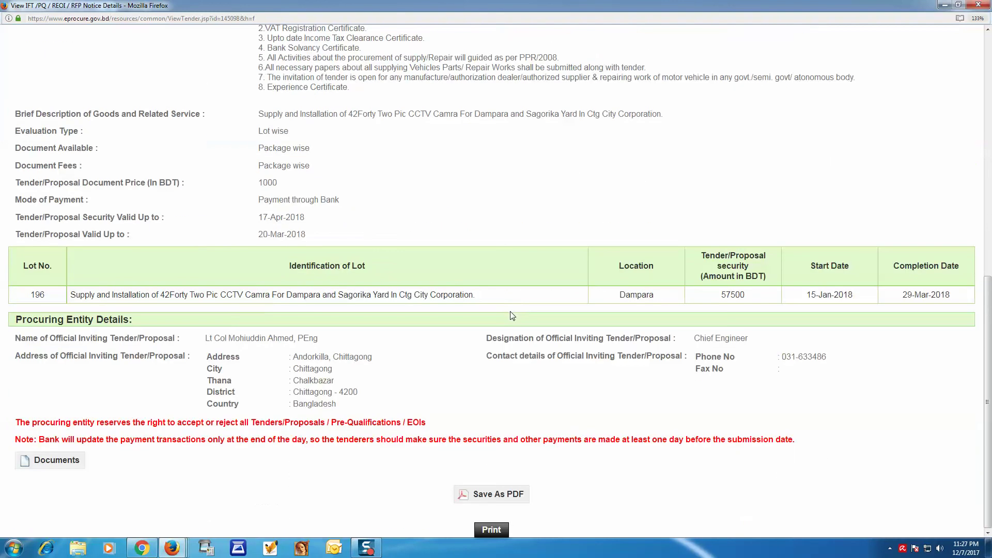